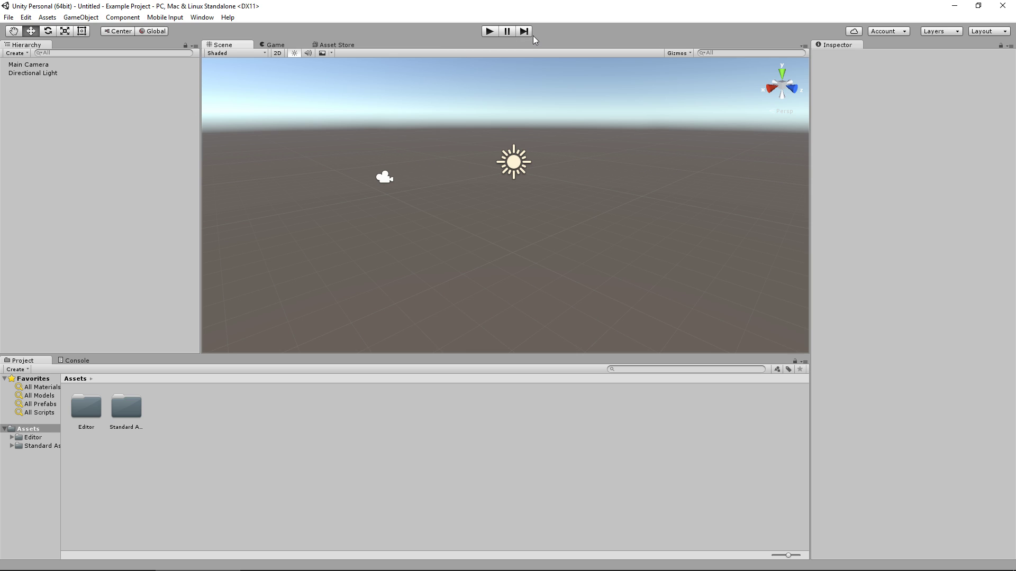
Step: Play and pause the scene, move the Directional Light to Z 4.24, then resume and pause again
left_click(489, 31)
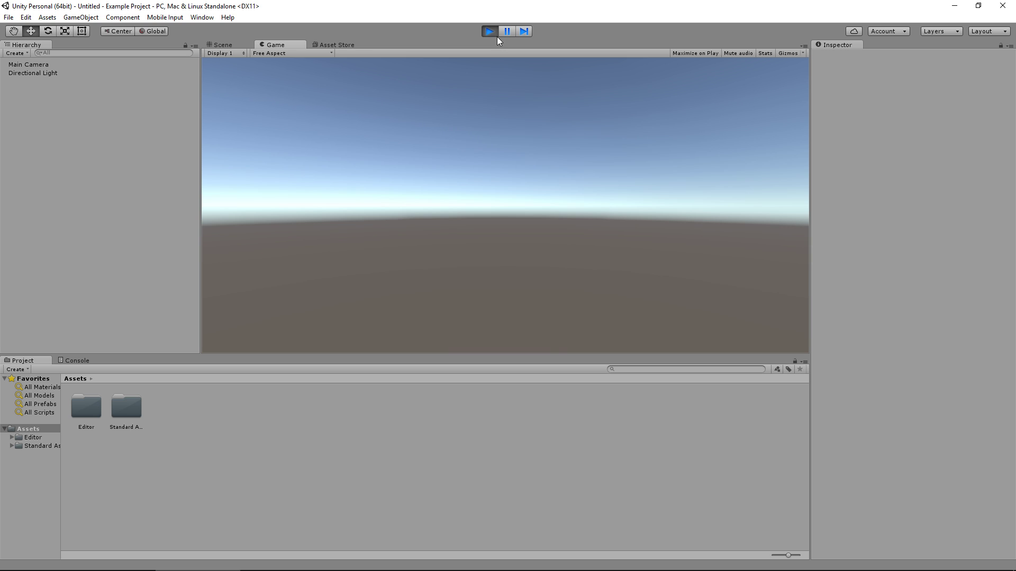
left_click(508, 31)
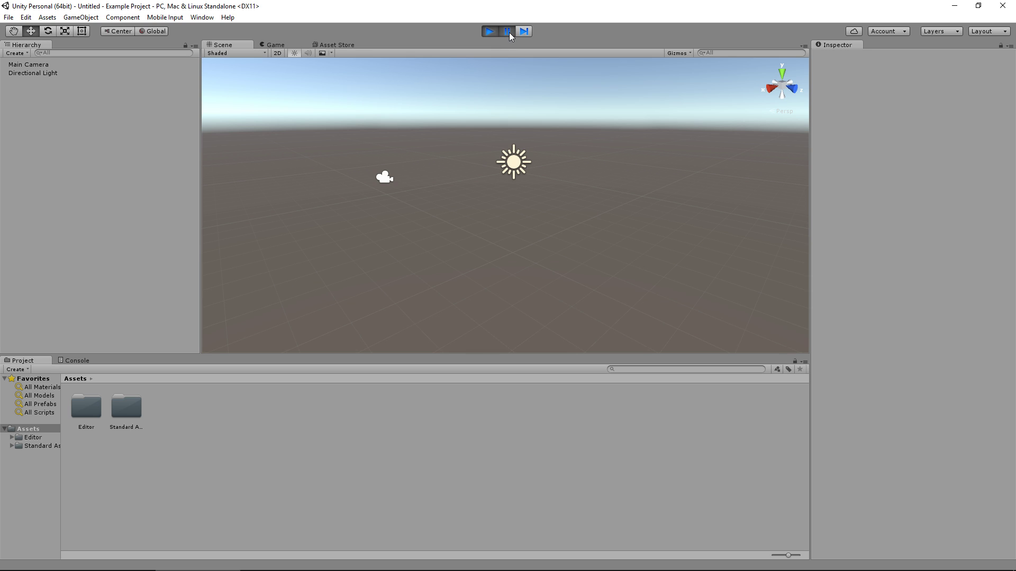
left_click(520, 171)
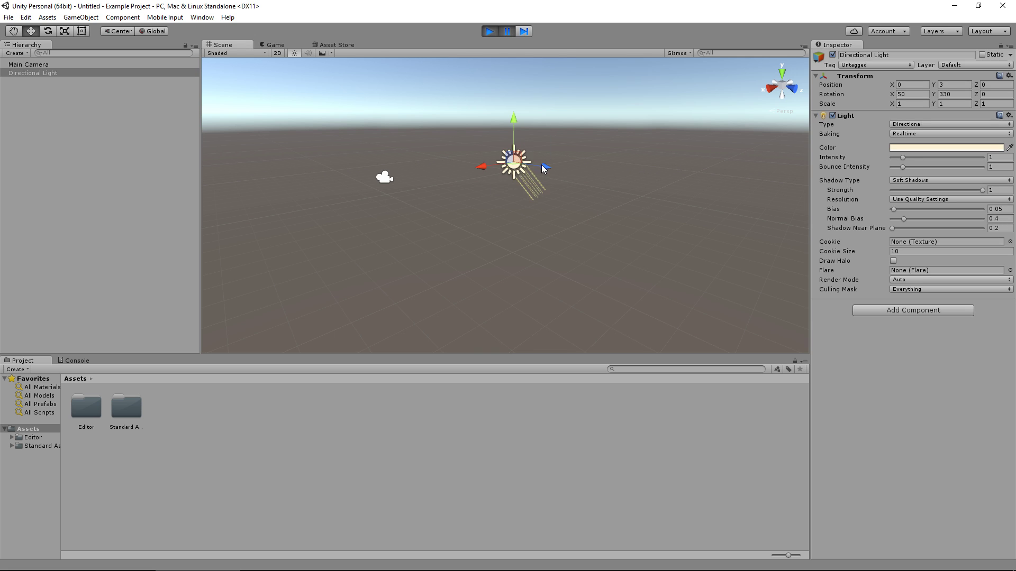
left_click_drag(543, 169, 638, 181)
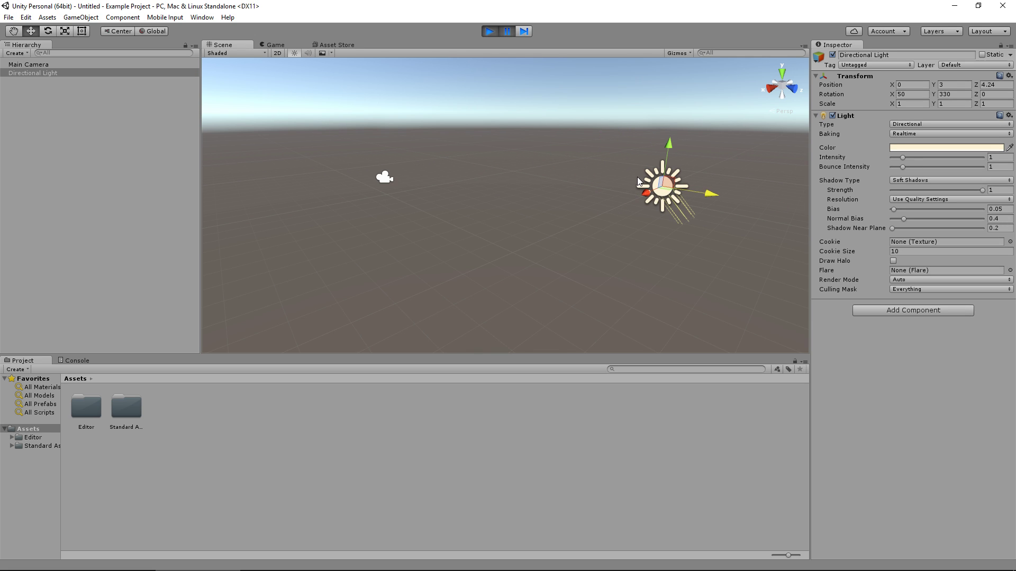
left_click(506, 31)
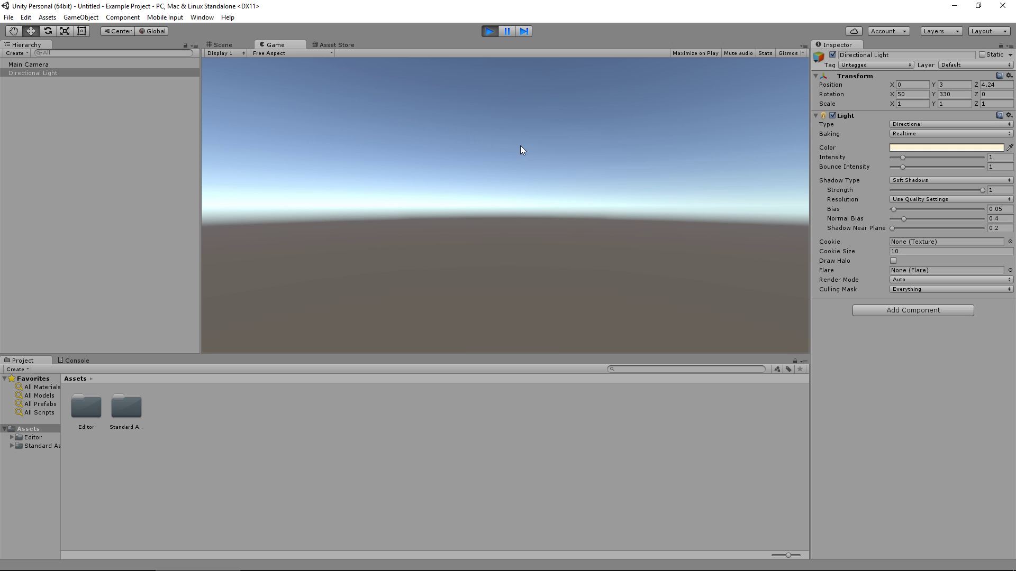
left_click(524, 32)
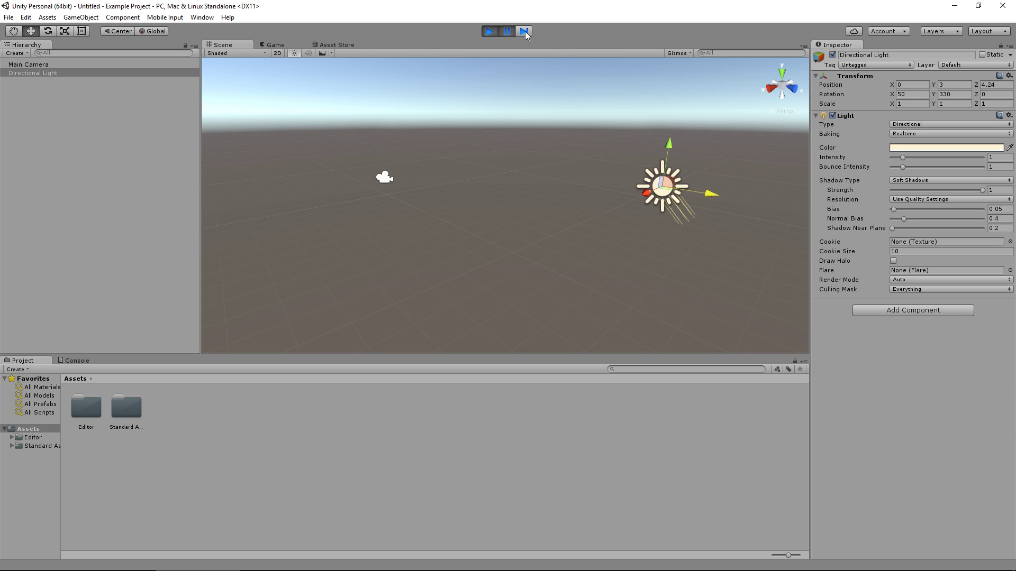
Step: Exit play mode so the Directional Light reverts to Z 0, then deselect it
left_click(493, 33)
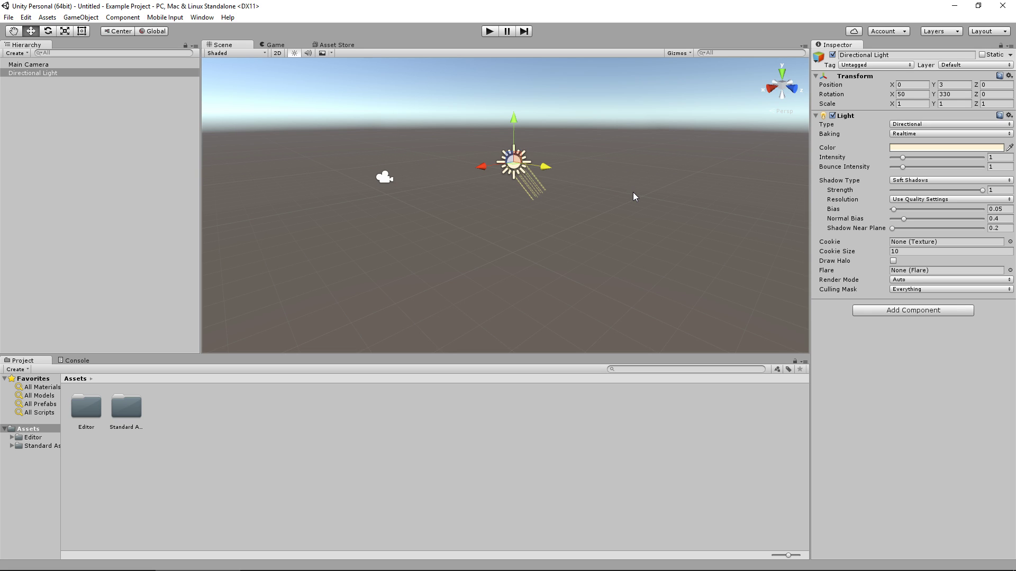
left_click(633, 212)
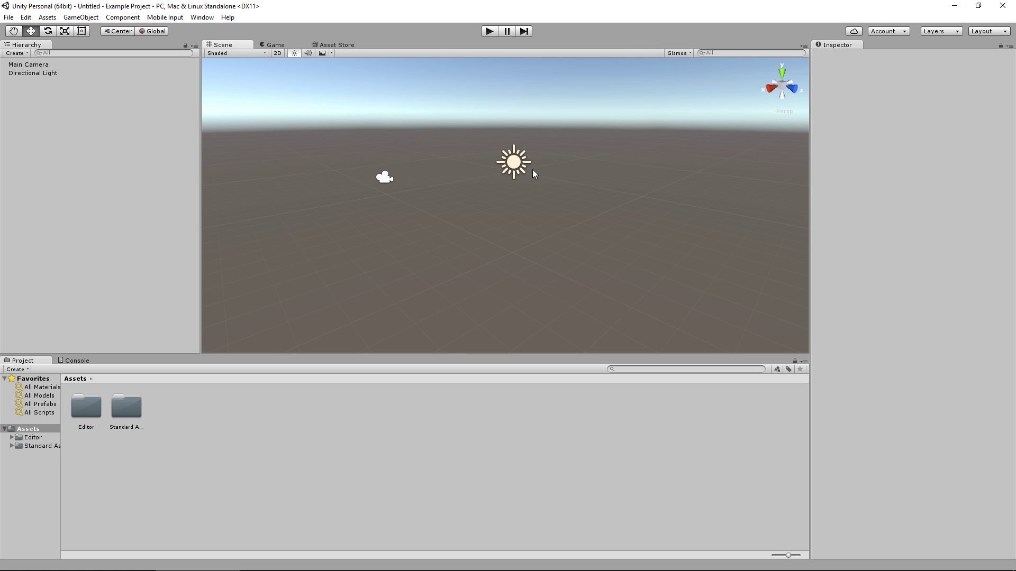
left_click(512, 164)
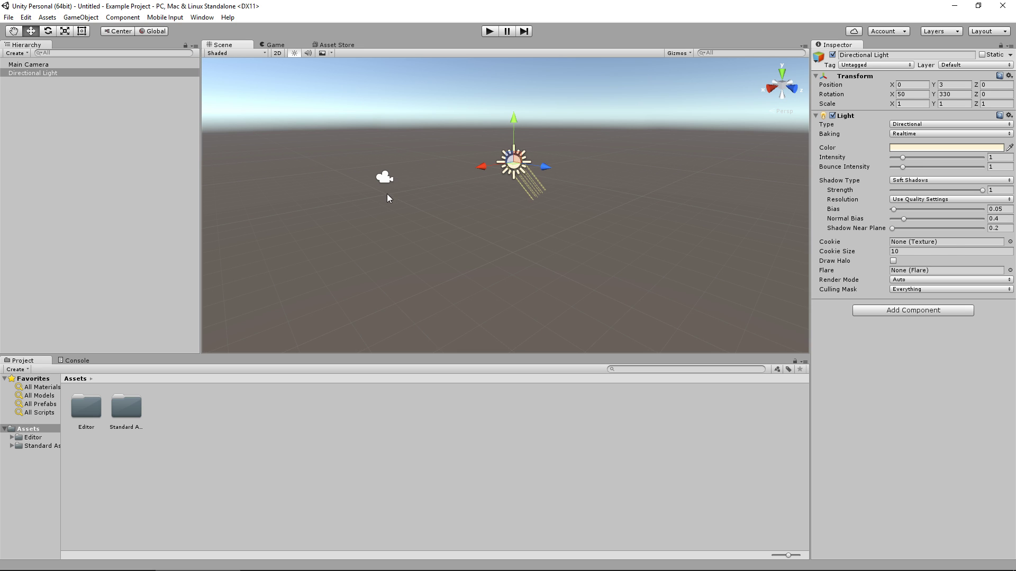
left_click(385, 177)
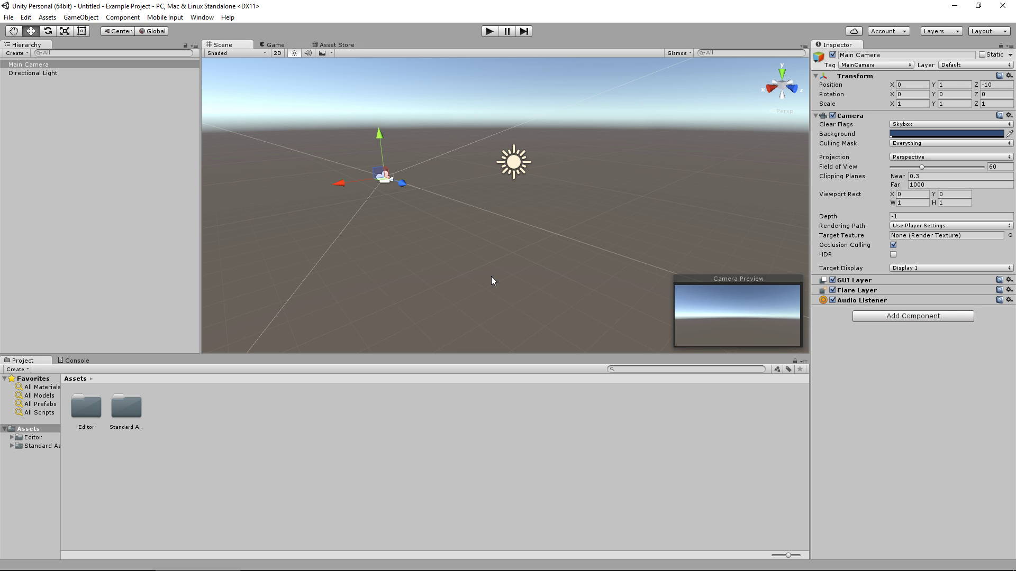
left_click(492, 277)
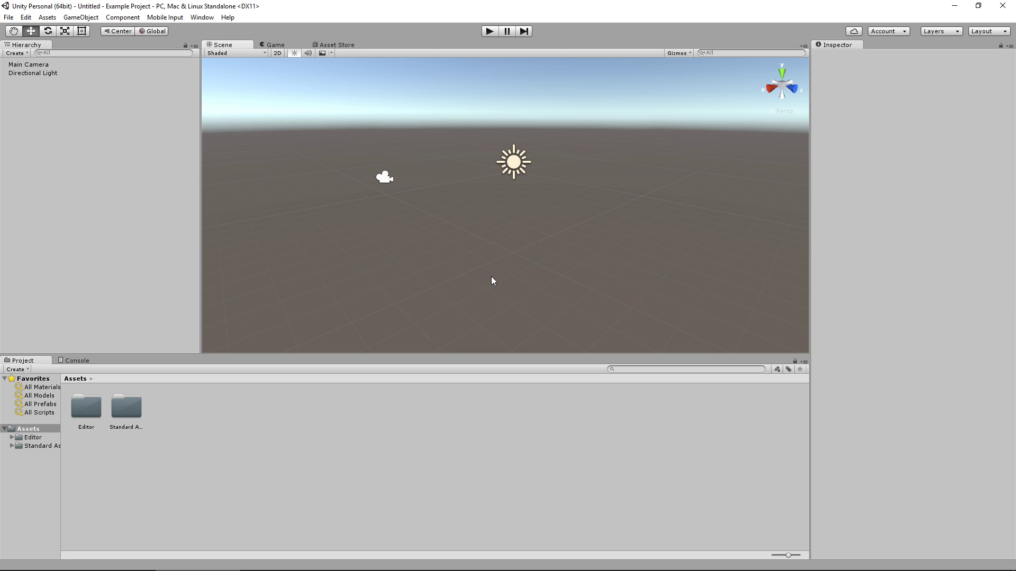
left_click(276, 53)
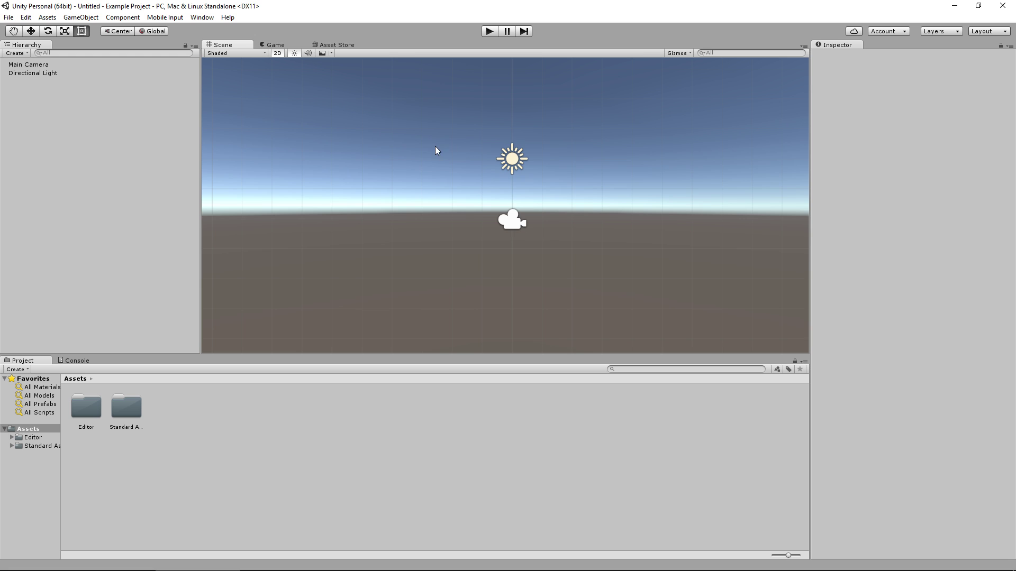
left_click(278, 53)
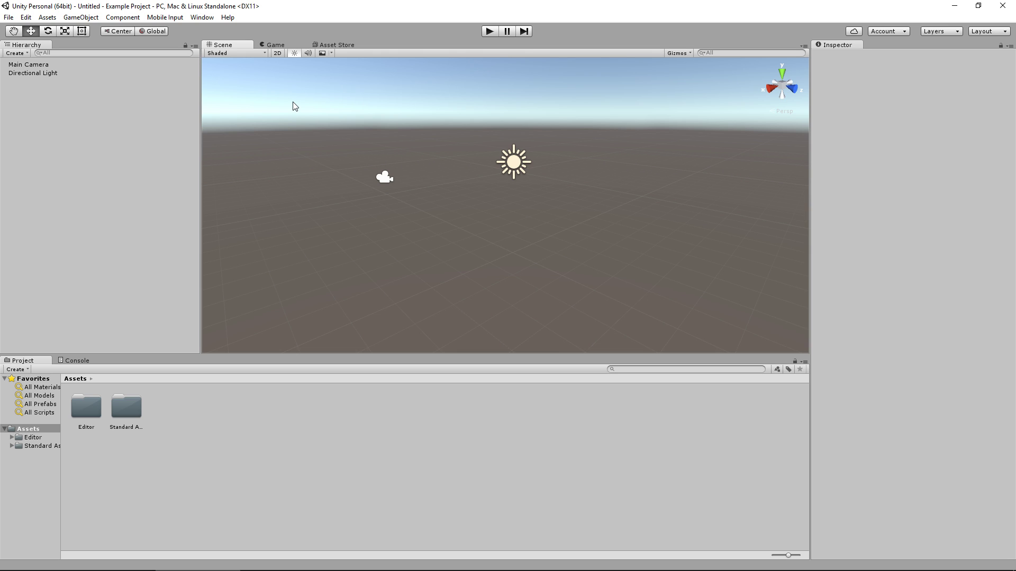
left_click(295, 53)
left_click(295, 54)
left_click(334, 55)
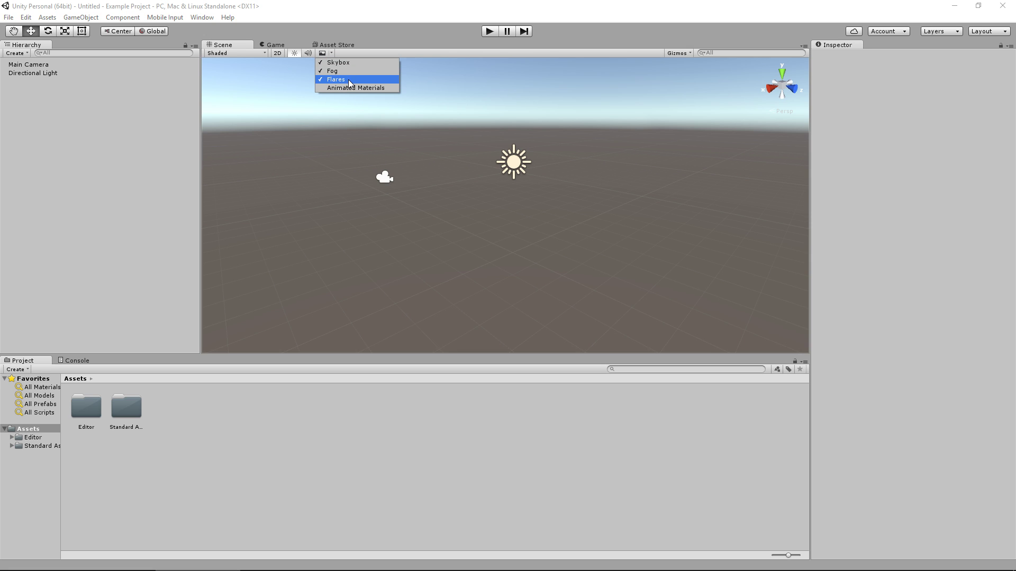
left_click(353, 63)
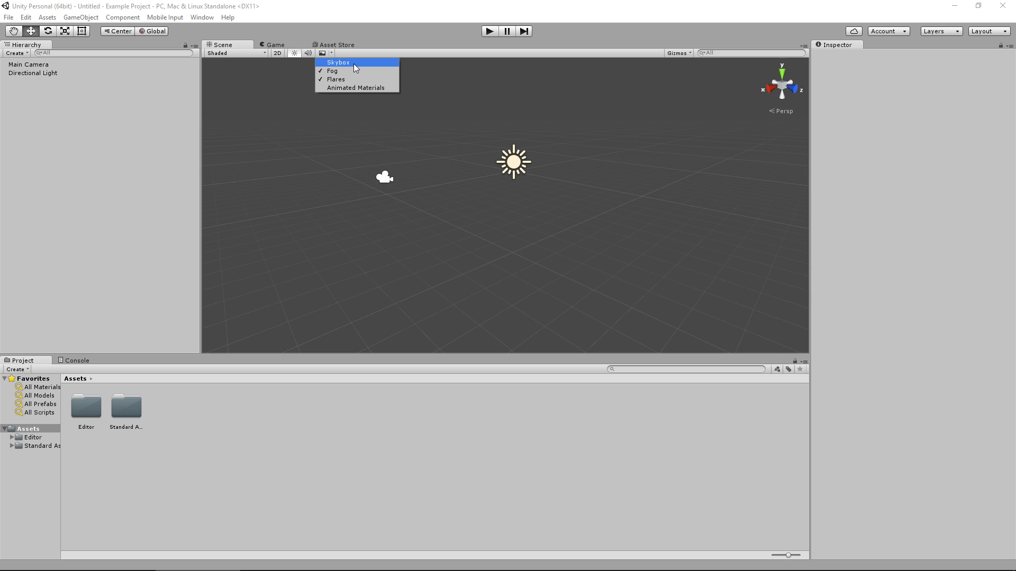
left_click(353, 63)
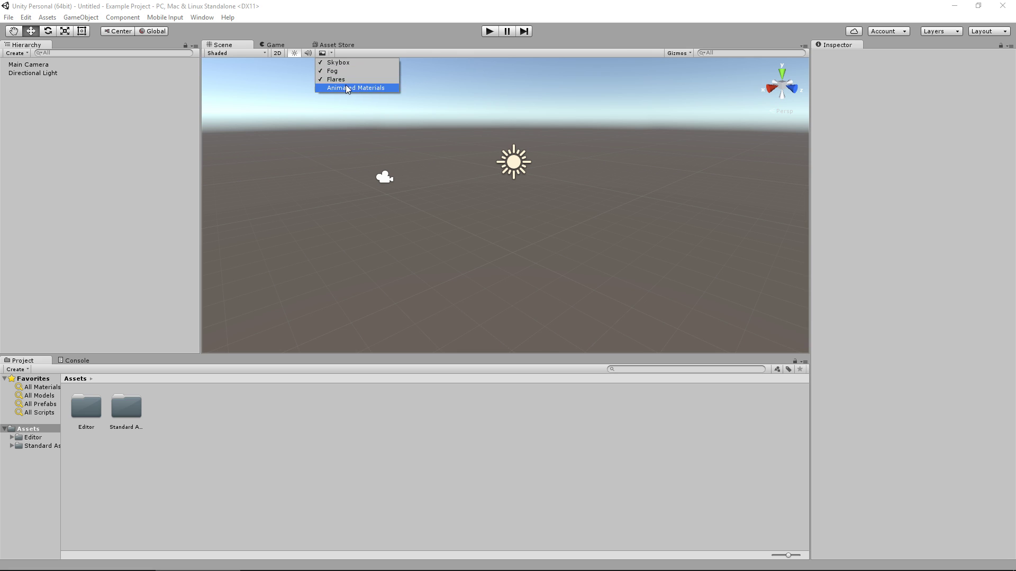
left_click(349, 71)
left_click(348, 71)
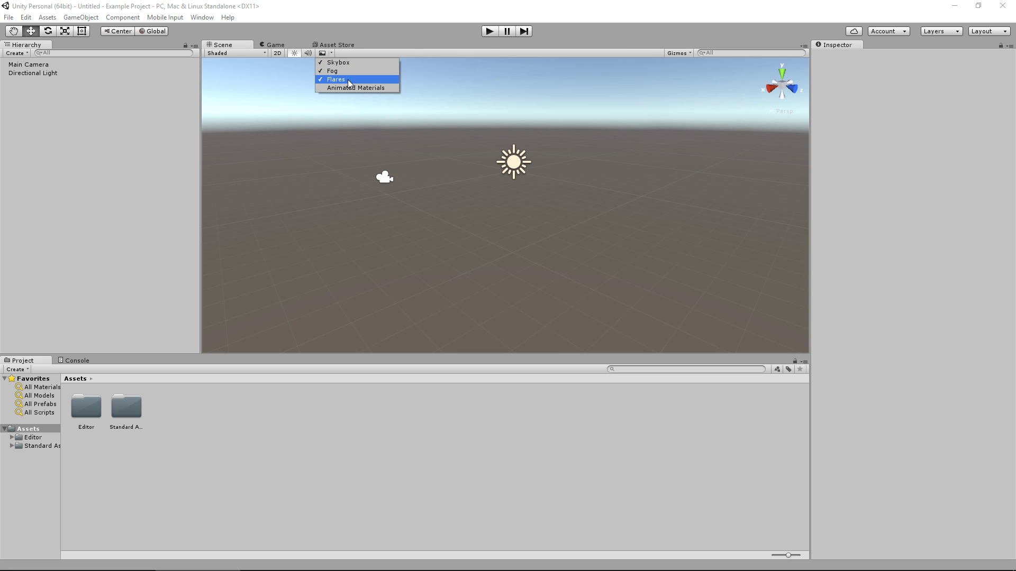
left_click(555, 103)
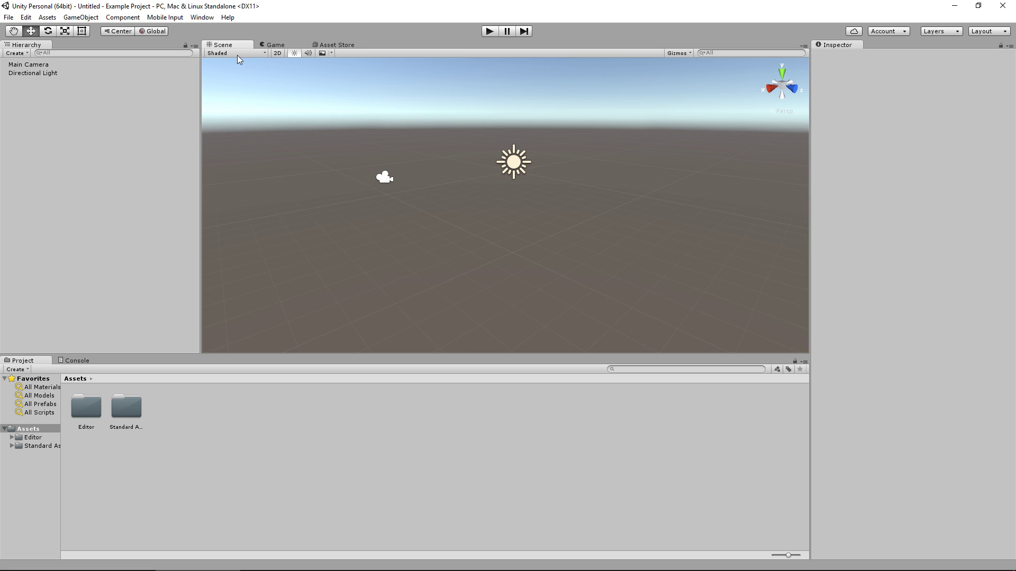
left_click(261, 56)
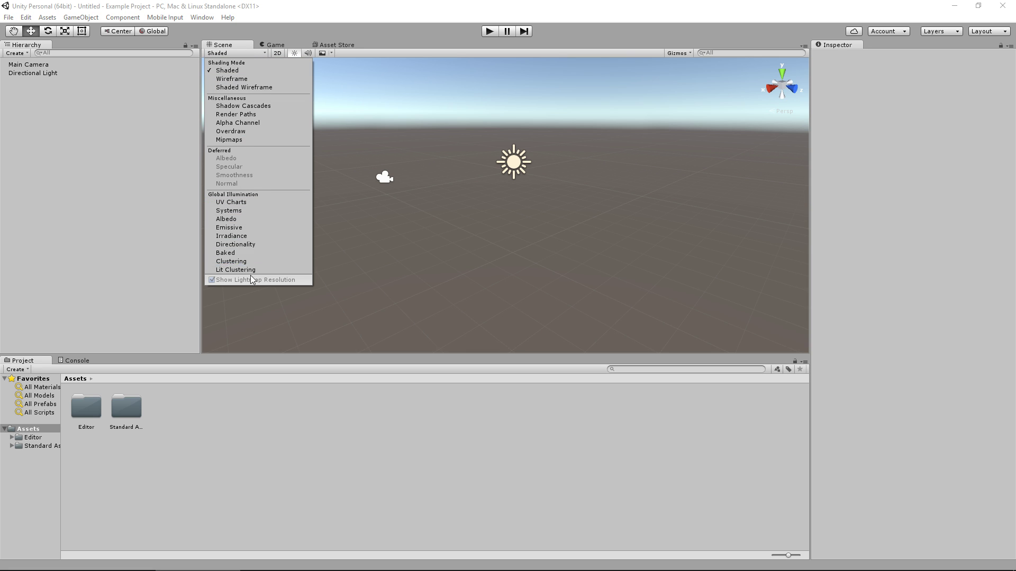
left_click(250, 79)
left_click(226, 70)
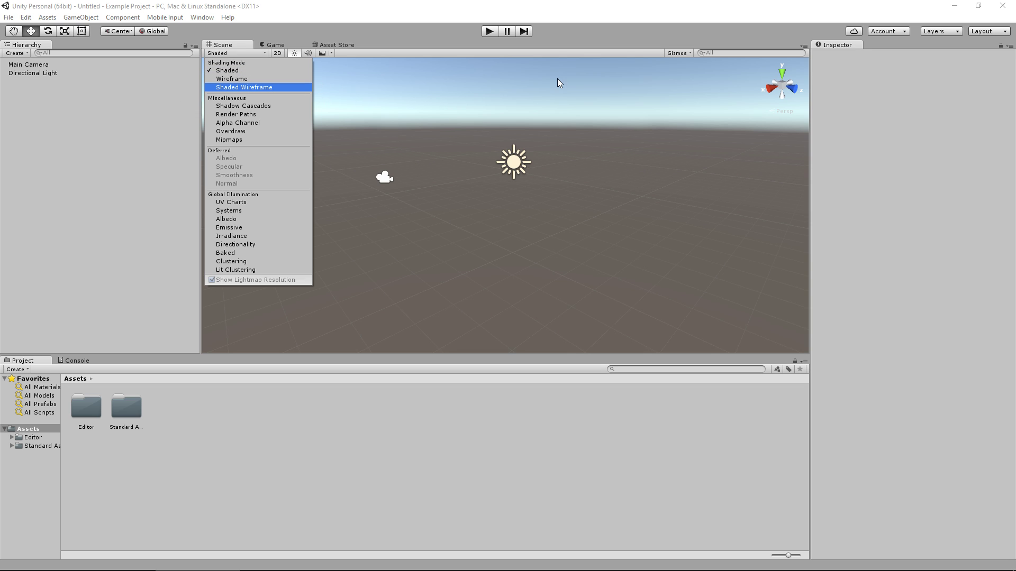
left_click(669, 87)
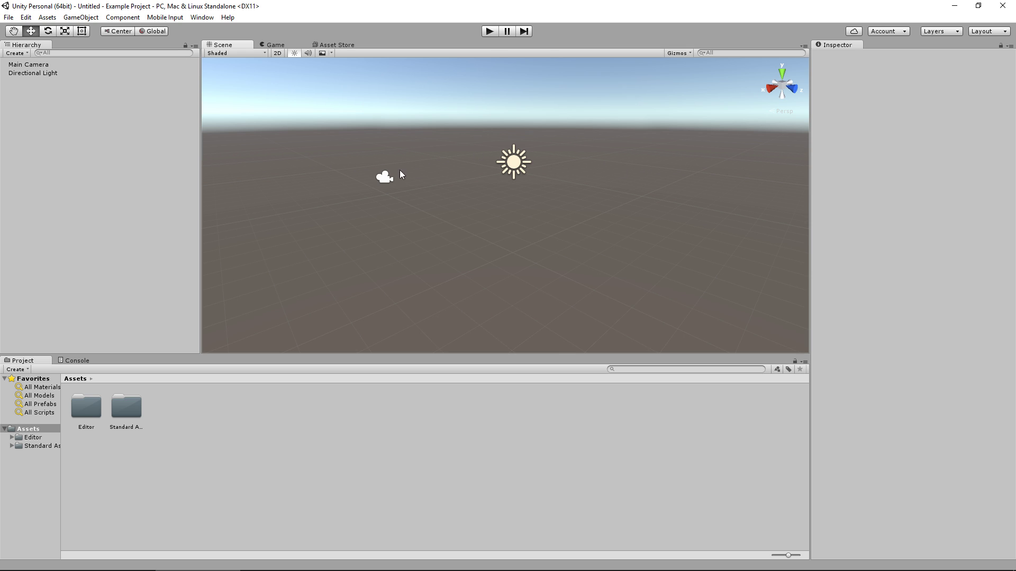
Step: Select the Main Camera, then the Directional Light, clear the selection, and open the Gizmos dropdown
left_click(385, 180)
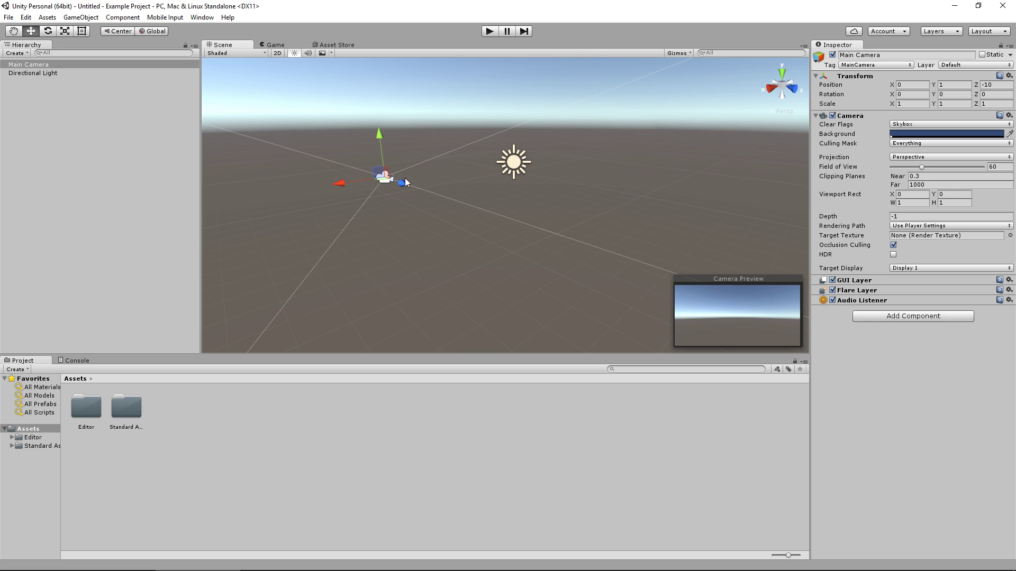
left_click(507, 166)
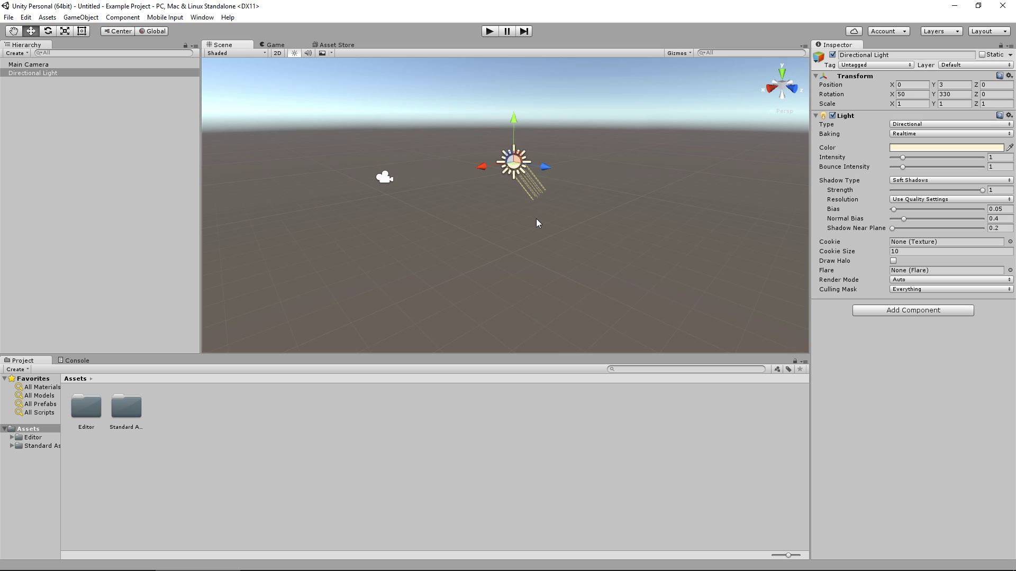
left_click(536, 223)
left_click(684, 54)
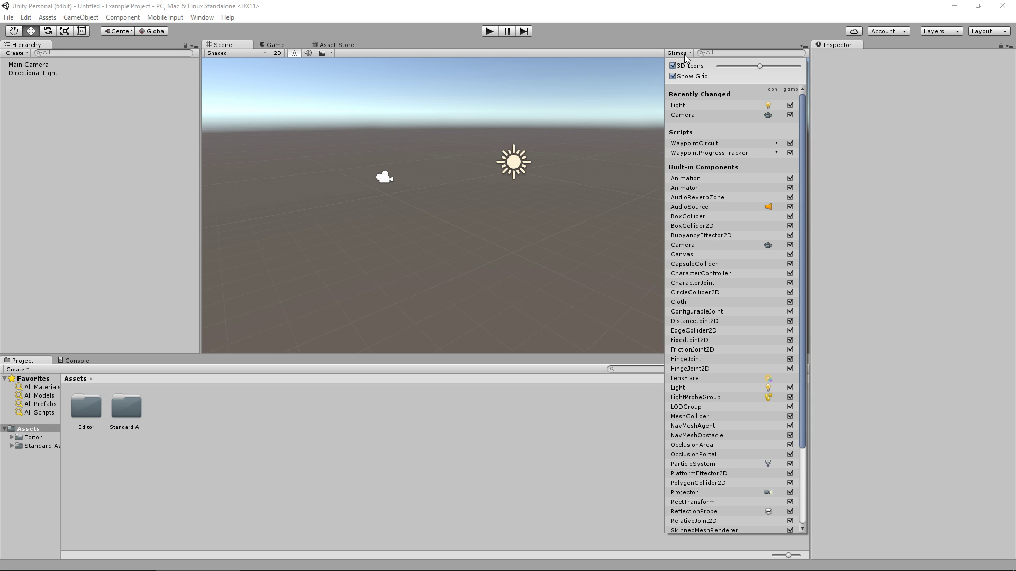
Step: Toggle the light and camera icons off in the Gizmos list, then close it
left_click(768, 105)
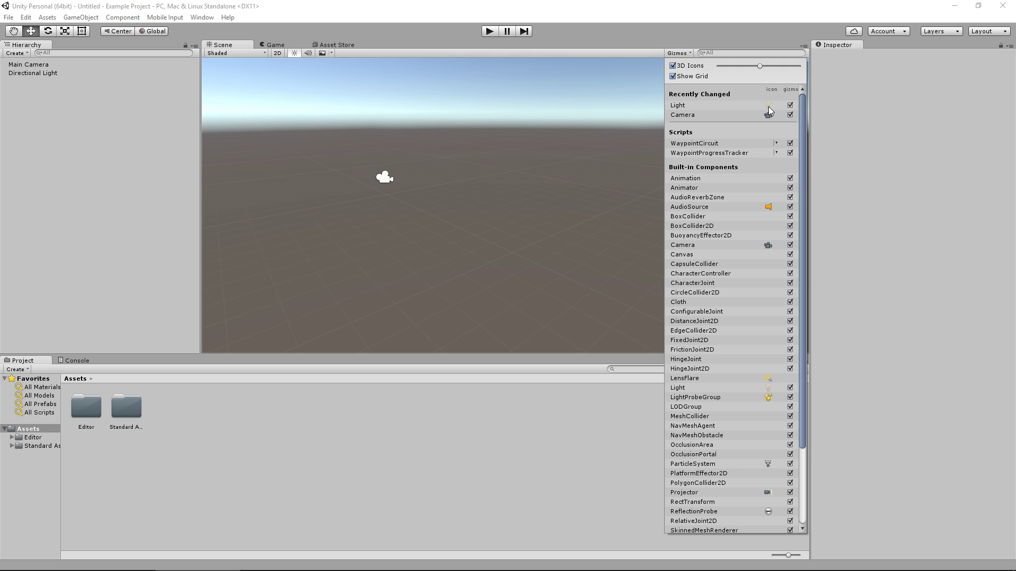
left_click(769, 114)
left_click(769, 113)
left_click(768, 113)
left_click(324, 127)
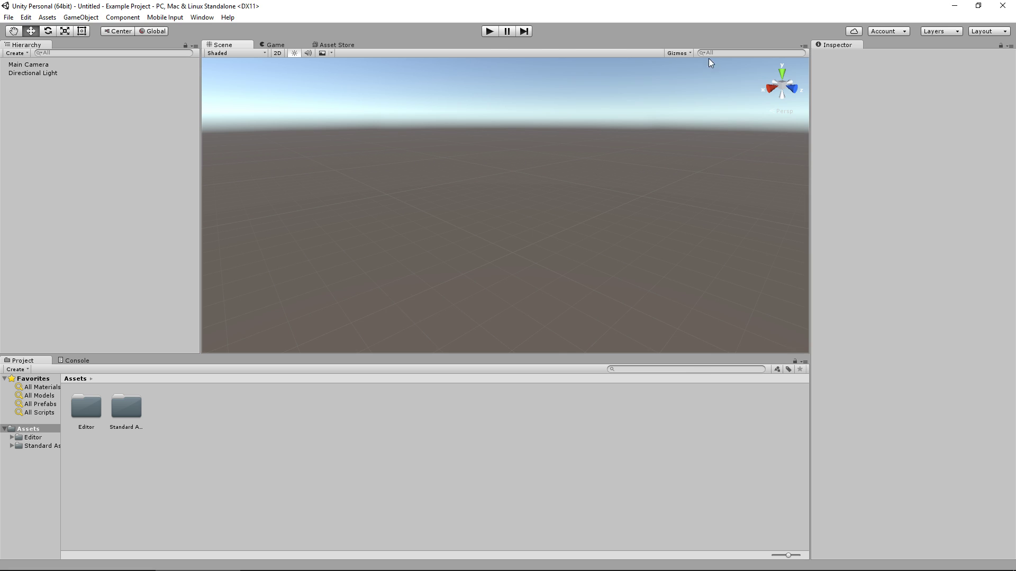
Step: In Gizmos, show the camera and light icons, enlarge the 3D icons, and toggle Show Grid
left_click(678, 53)
left_click(770, 105)
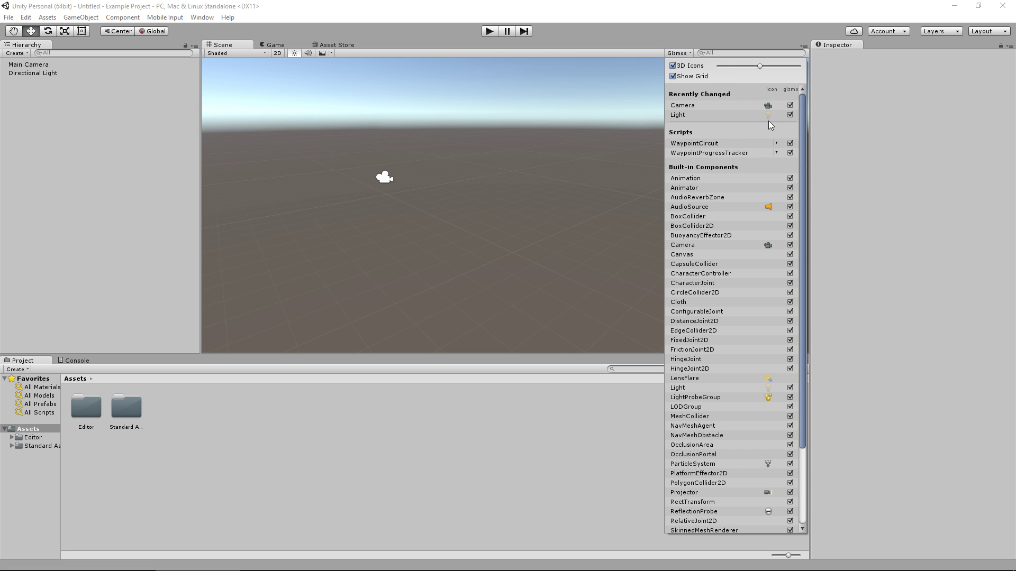
left_click(768, 113)
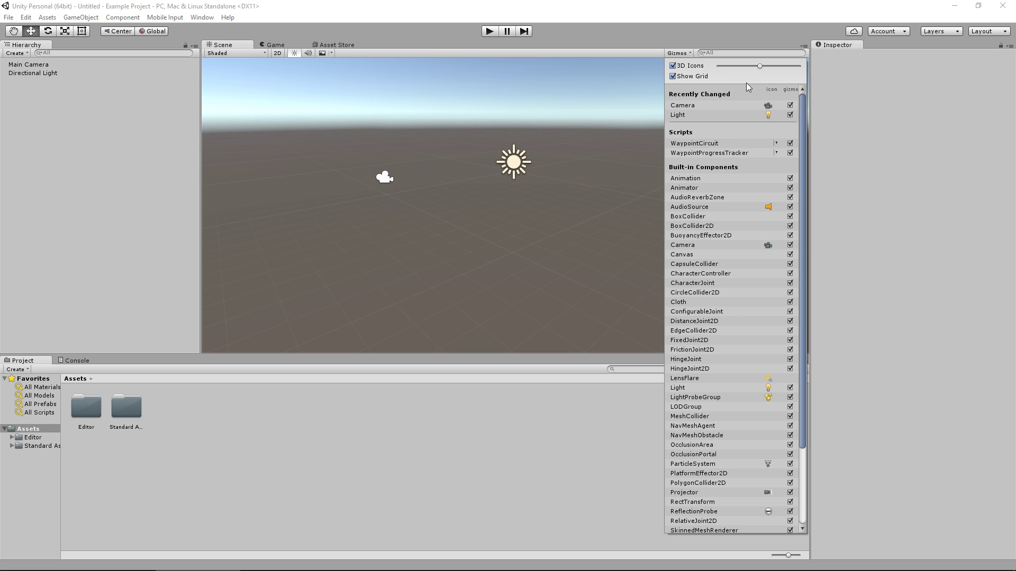
mouse_move(760, 65)
left_mouse_down()
mouse_move(802, 63)
mouse_move(728, 64)
mouse_move(760, 63)
left_mouse_up()
left_click(673, 76)
left_click(449, 265)
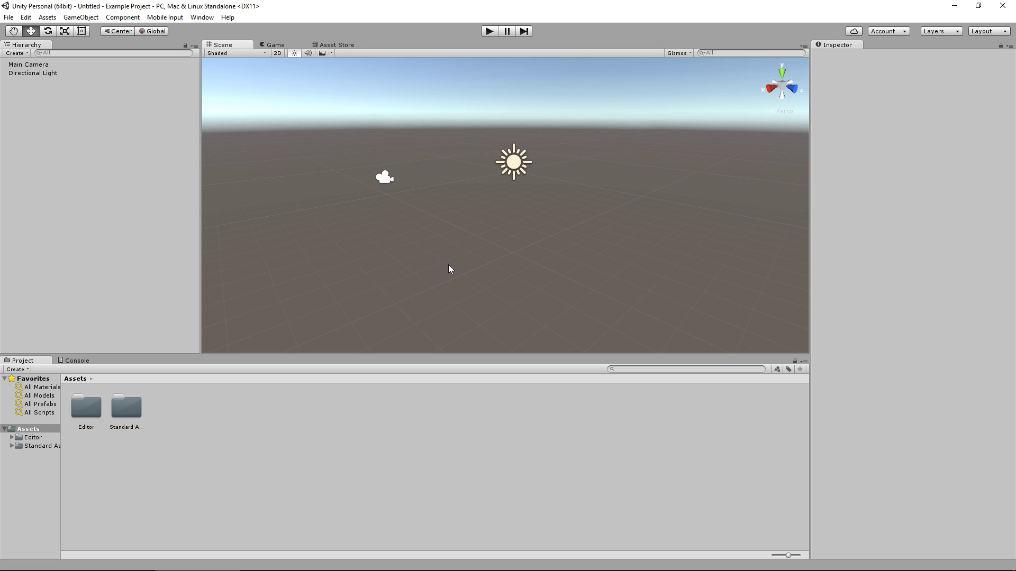
left_click(277, 45)
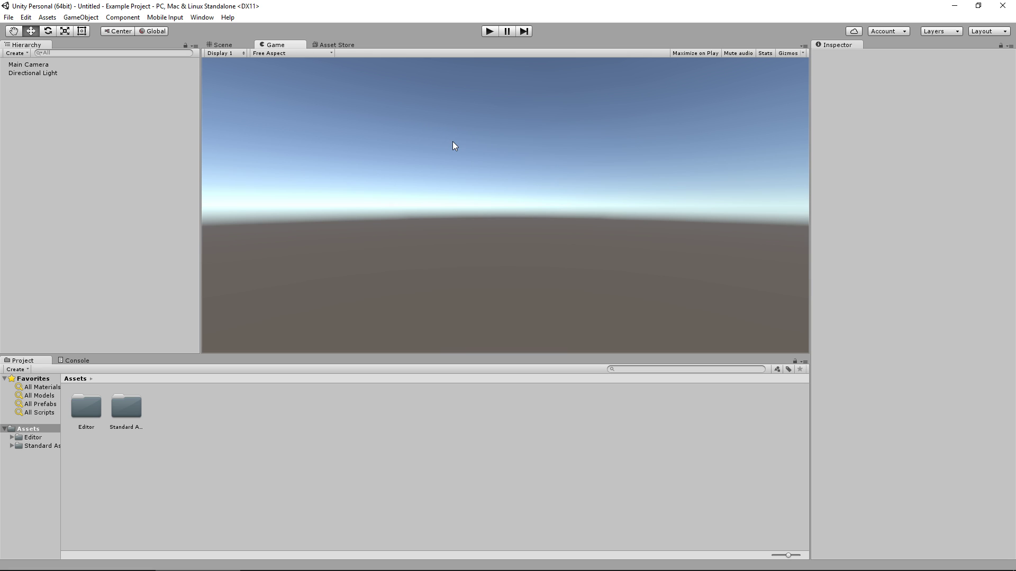
left_click(221, 45)
left_click(276, 45)
left_click(239, 54)
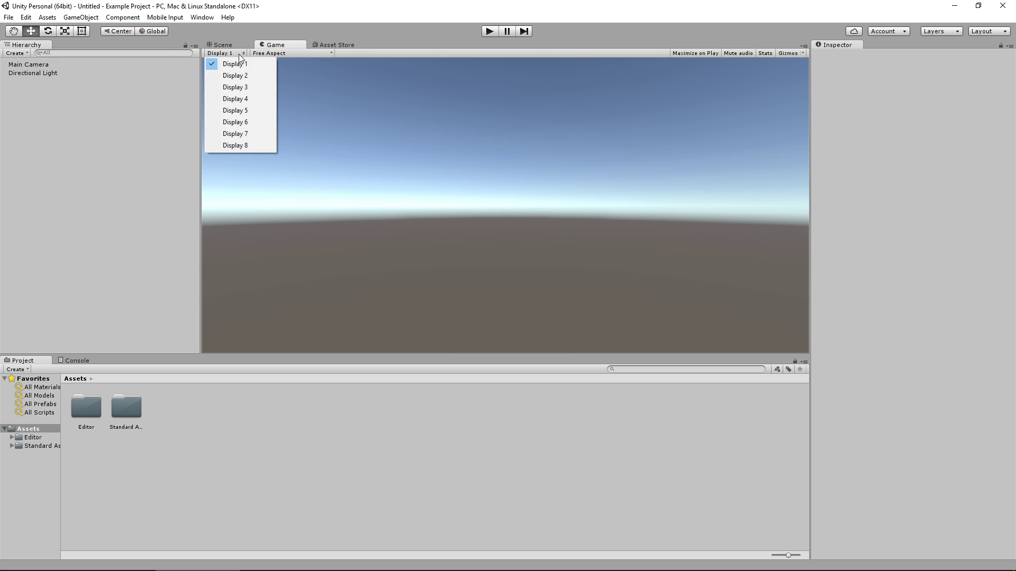
left_click(316, 55)
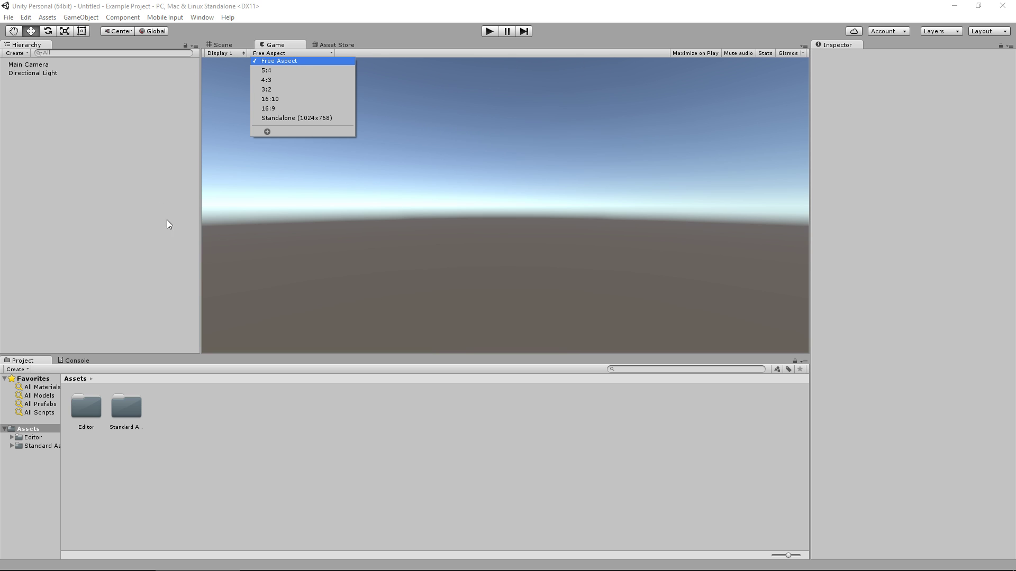
left_click(281, 71)
left_click(297, 55)
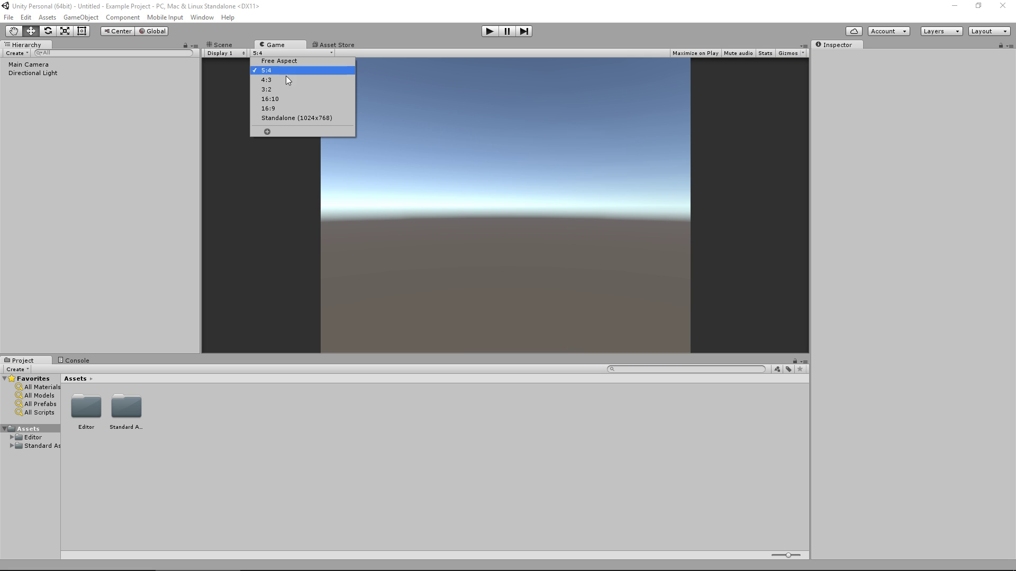
left_click(279, 108)
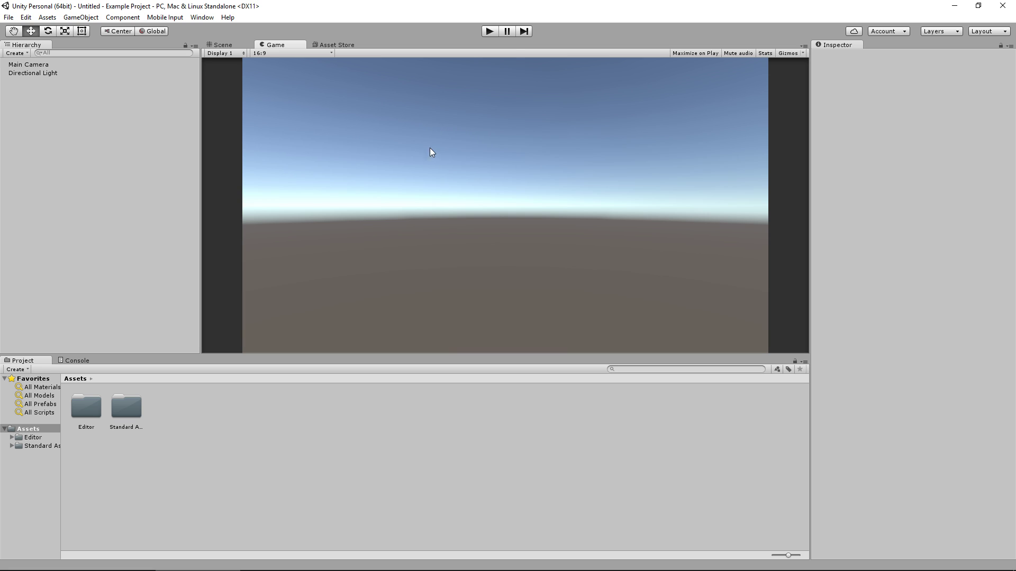
left_click(325, 53)
left_click(293, 64)
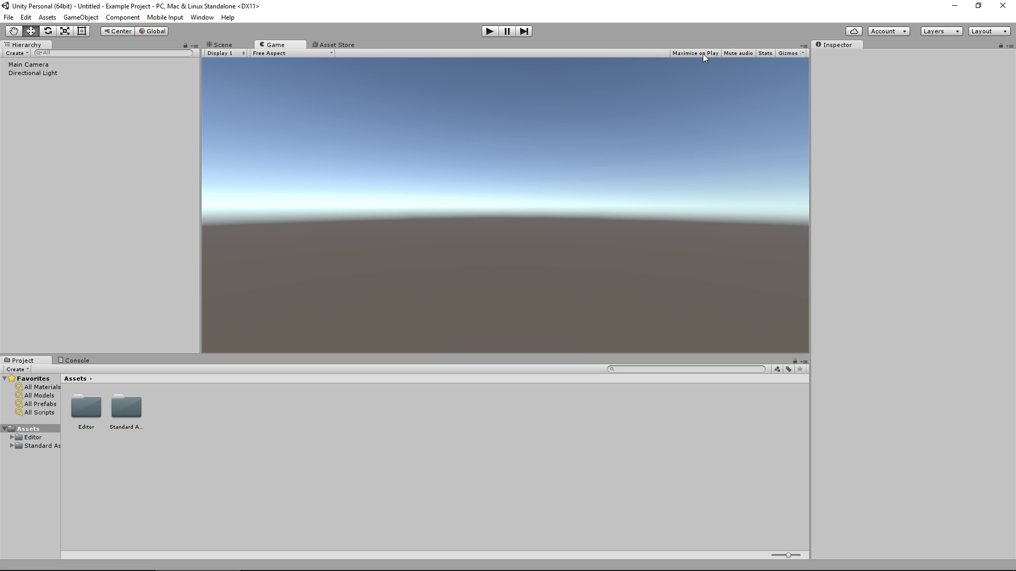
left_click(490, 32)
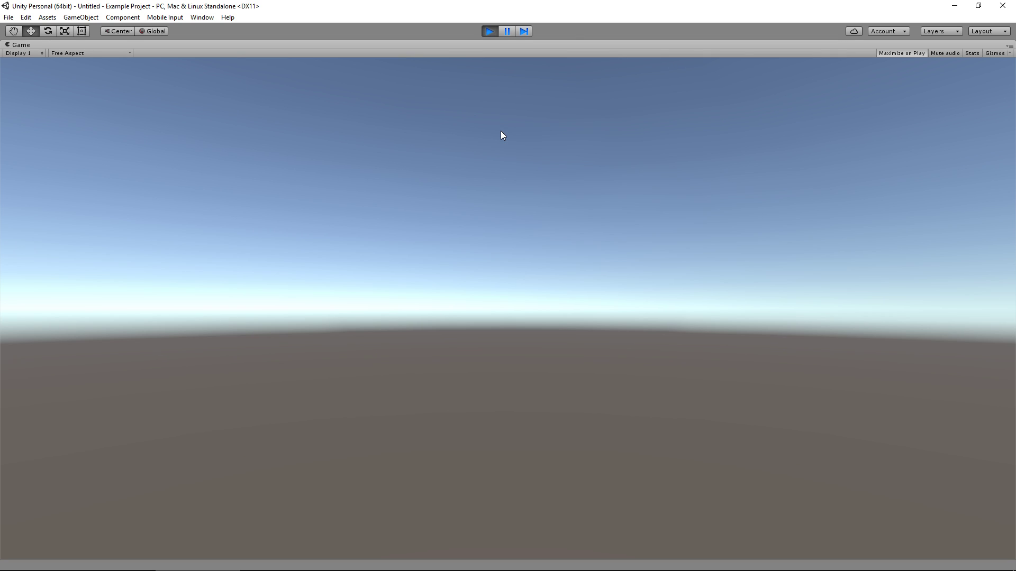
left_click(495, 31)
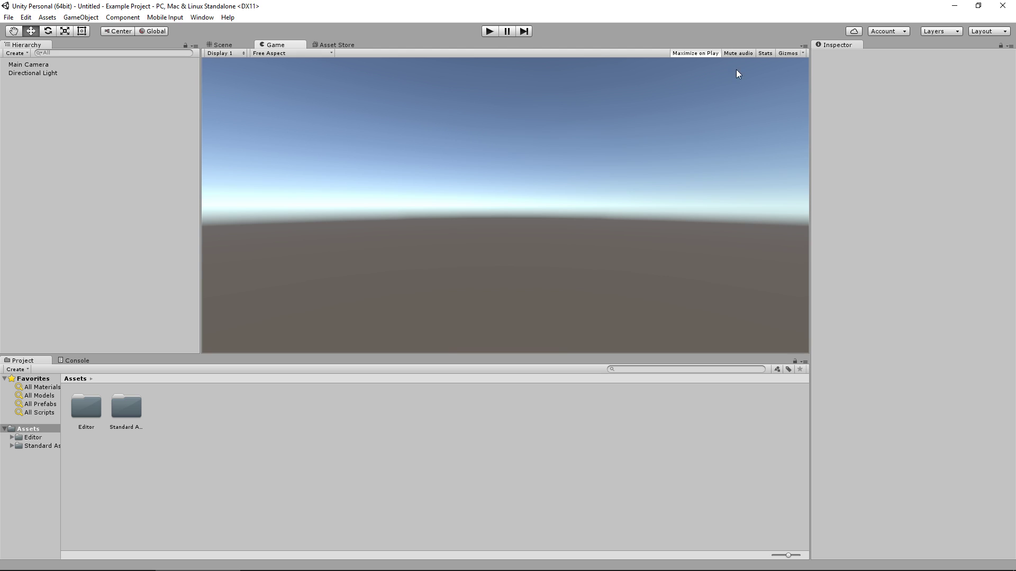
left_click(764, 53)
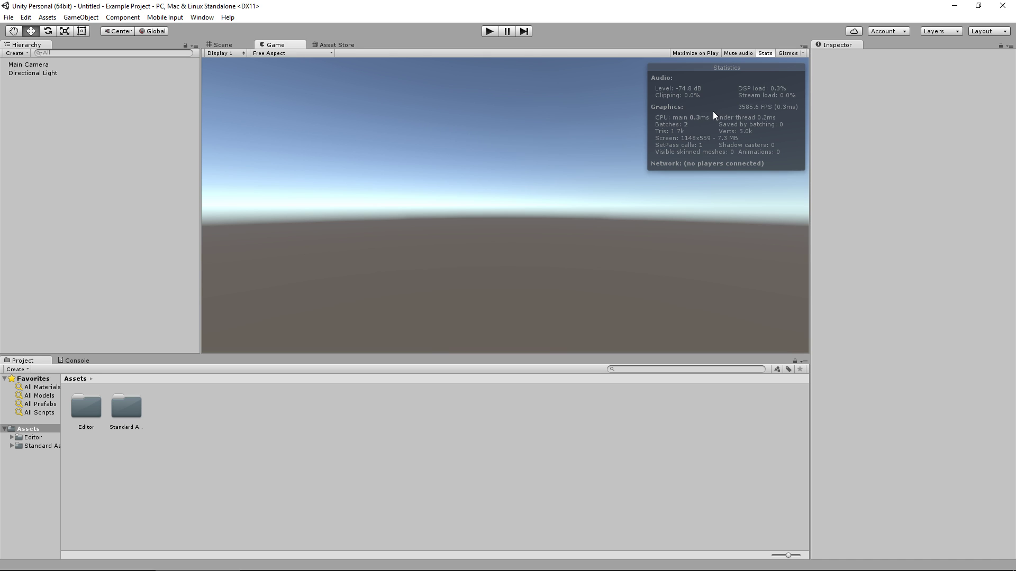
left_click(764, 53)
left_click(800, 53)
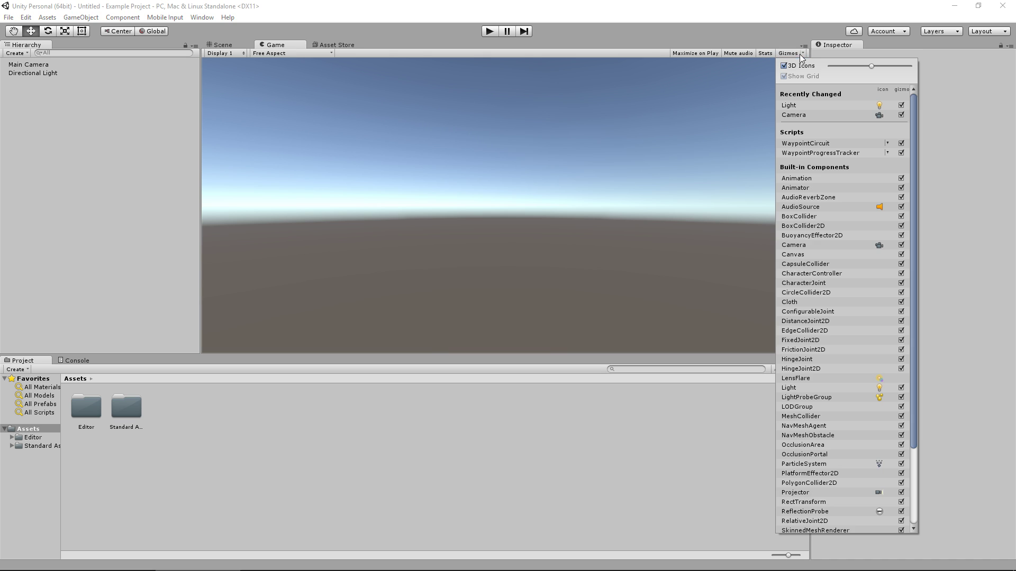
left_click(775, 36)
left_click(228, 45)
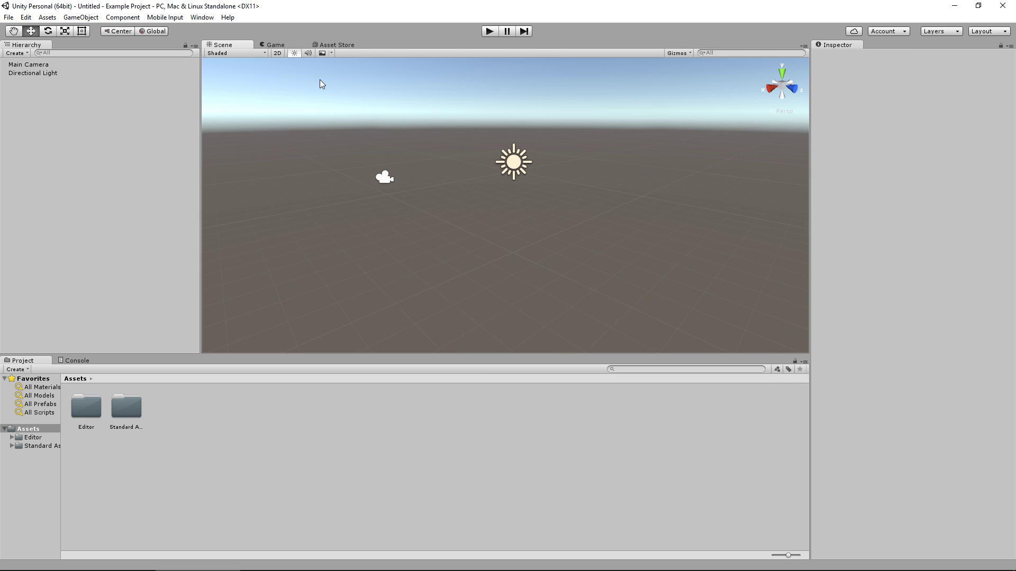
left_click(334, 45)
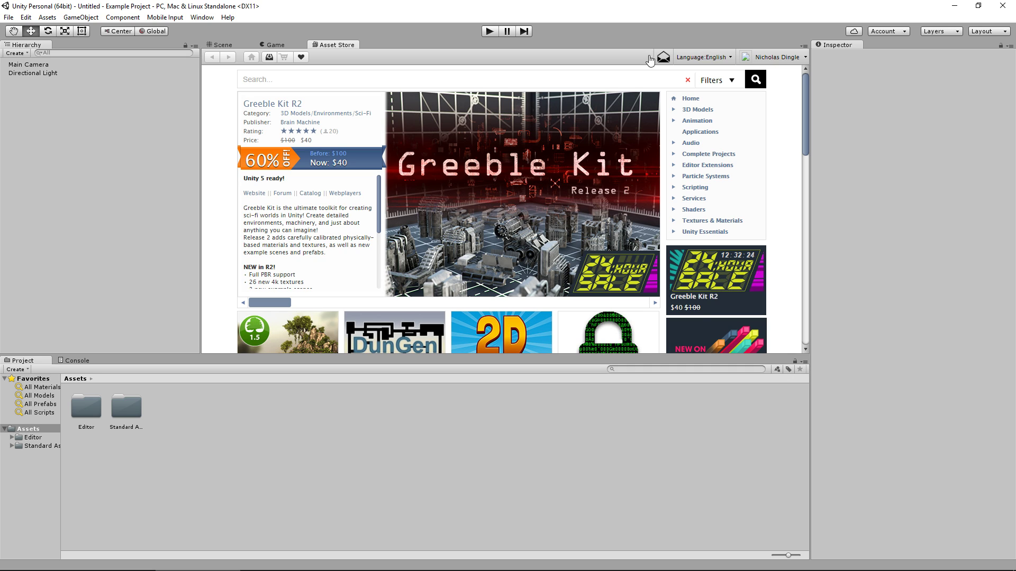
left_click(233, 45)
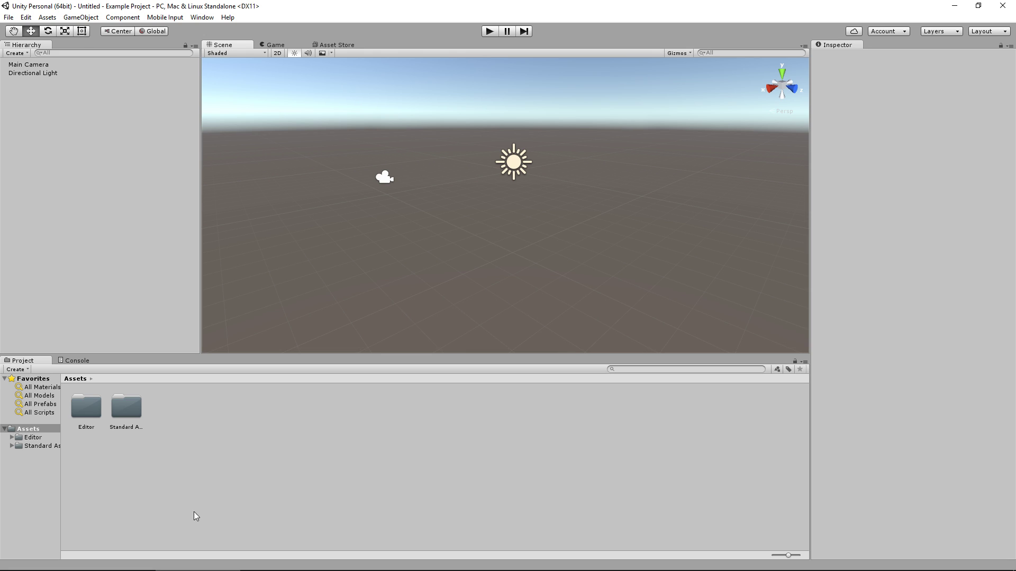
Step: Create an empty GameObject and a Cube, moving the Cube to the hierarchy root
right_click(124, 123)
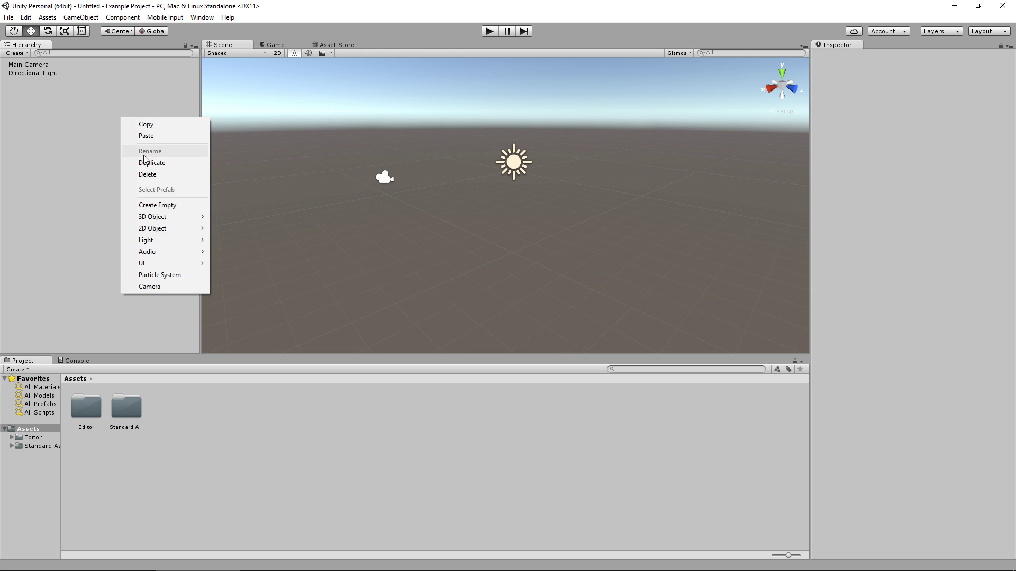
left_click(161, 205)
right_click(87, 147)
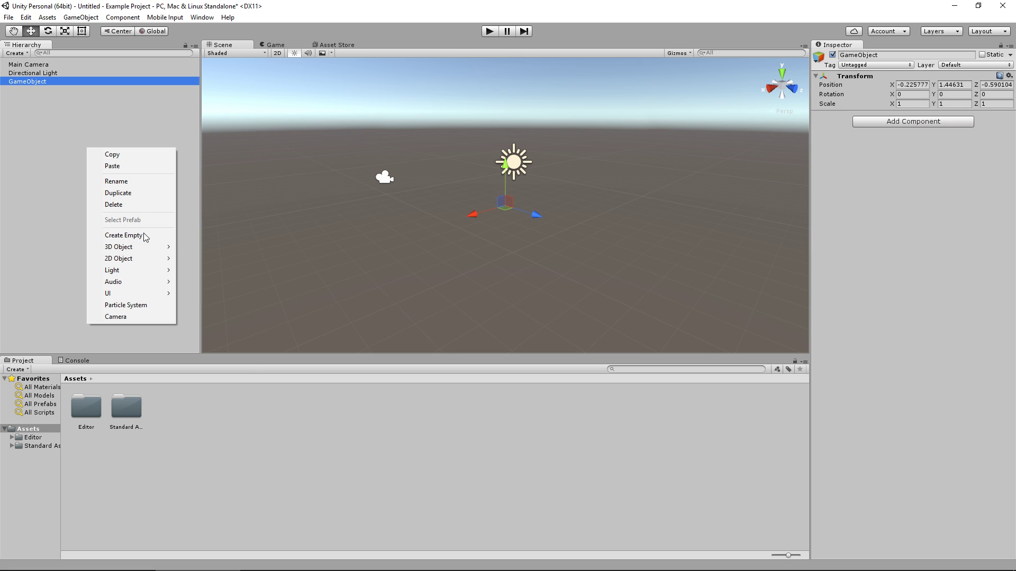
mouse_move(122, 248)
left_click(199, 248)
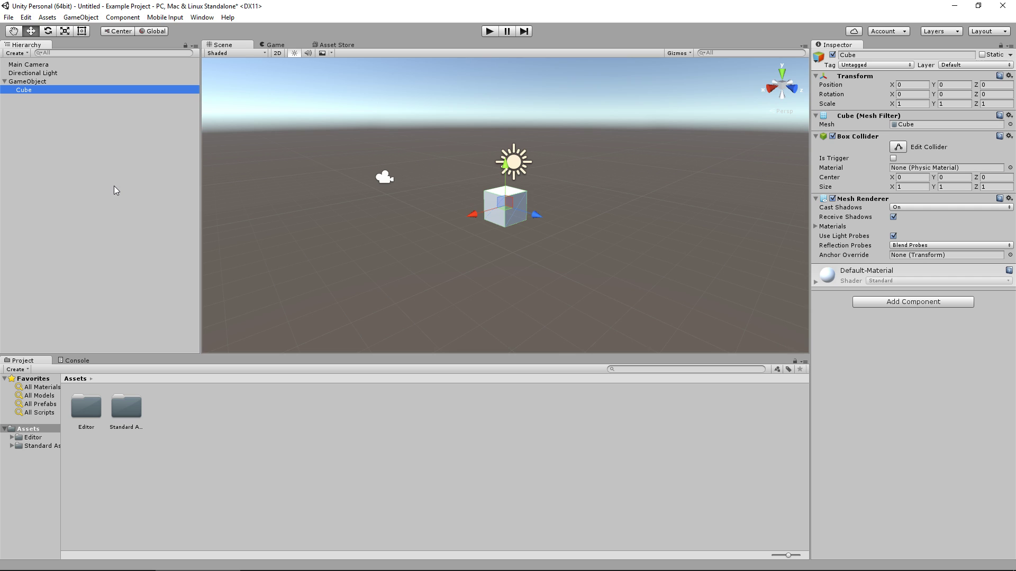
mouse_move(31, 87)
left_mouse_down()
mouse_move(12, 86)
mouse_move(21, 78)
left_mouse_up()
Step: Inspect the Cube, GameObject, Directional Light and Main Camera, ending on the Cube's components
left_click(51, 98)
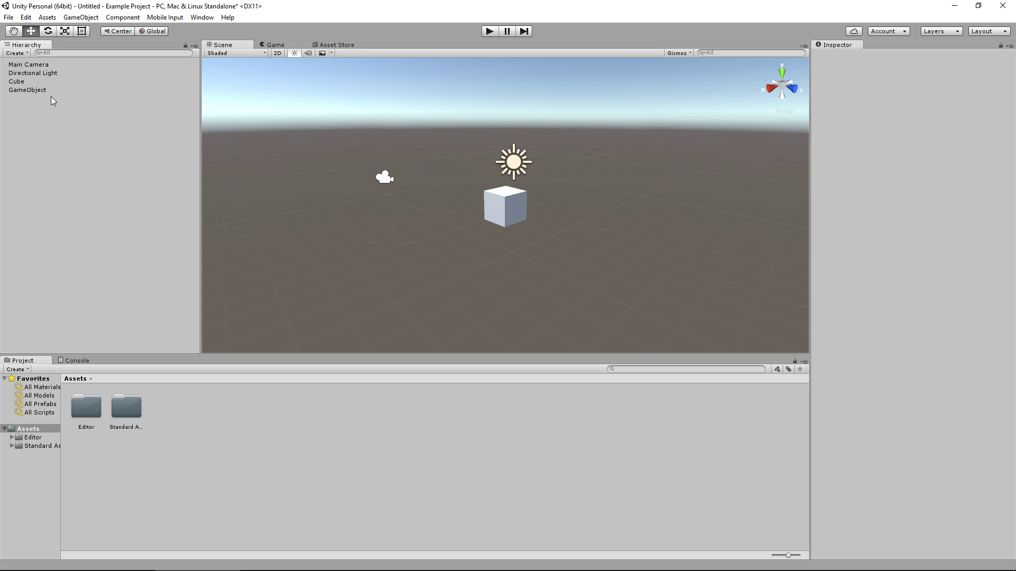
left_click(505, 207)
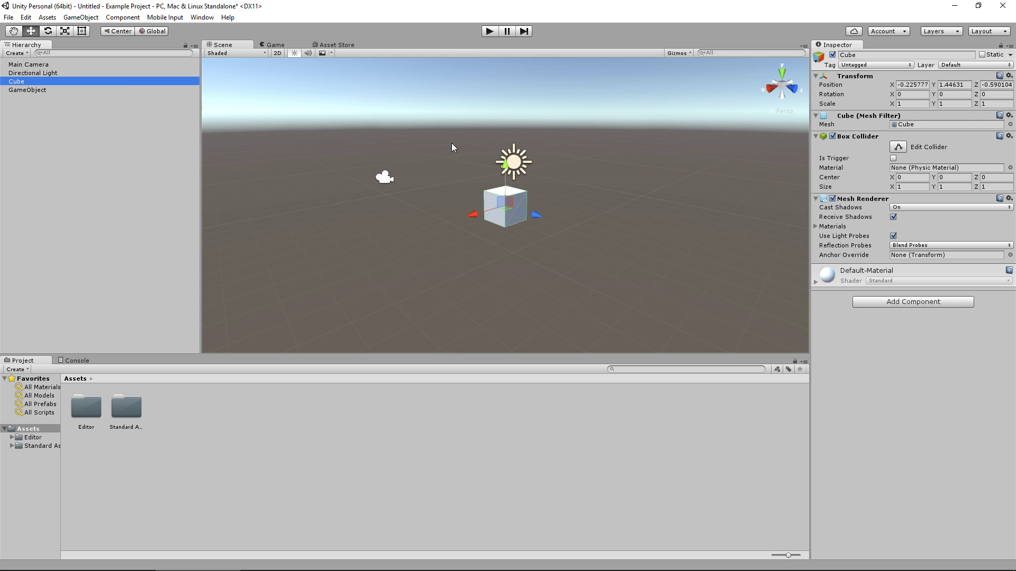
left_click(31, 90)
left_click(37, 75)
left_click(44, 67)
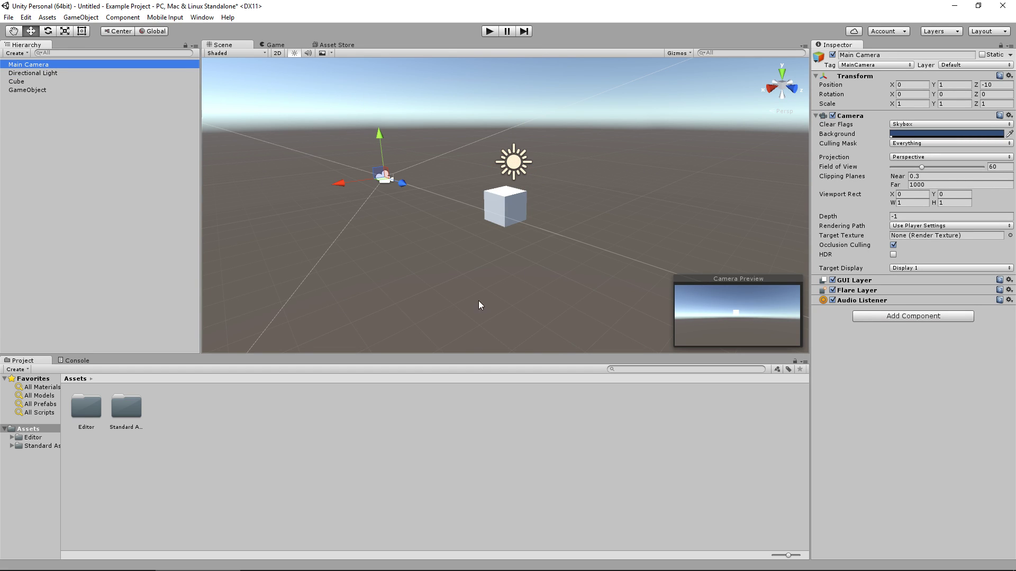
left_click(161, 184)
left_click(138, 91)
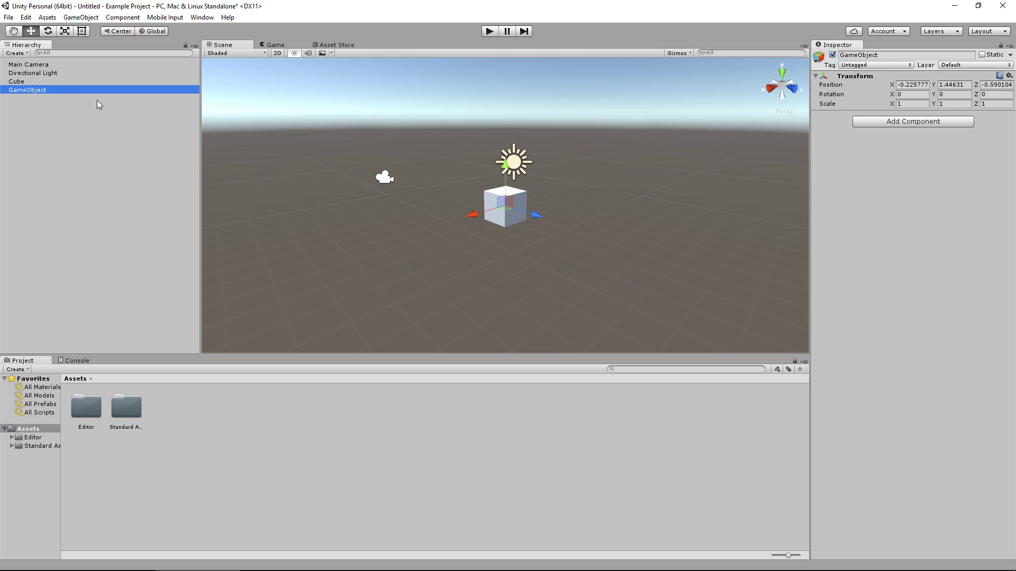
left_click(30, 81)
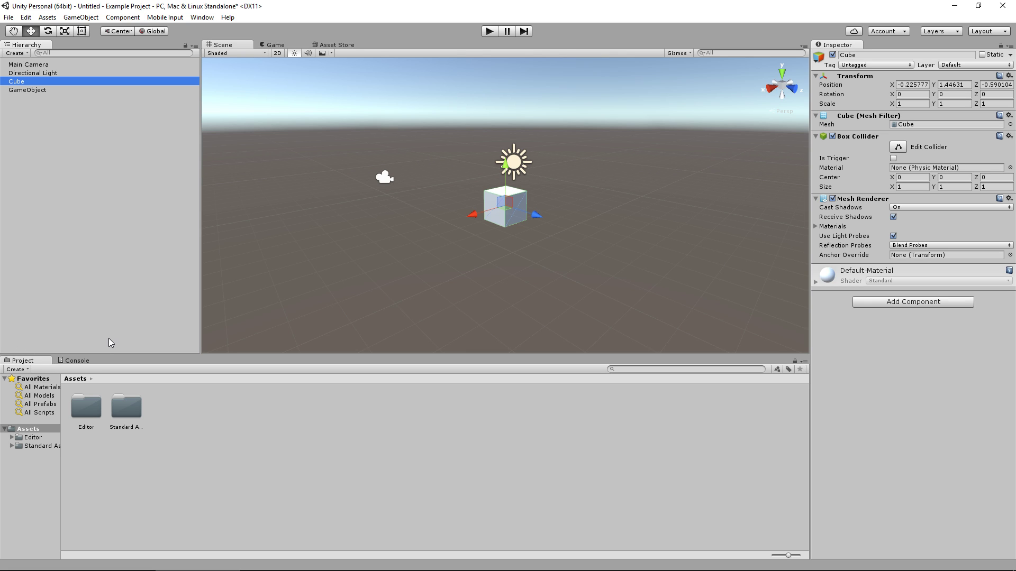
Step: Open Standard Assets > Characters > RollerBall > Prefabs and place one RollerBall left of the cube
double_click(123, 412)
double_click(128, 409)
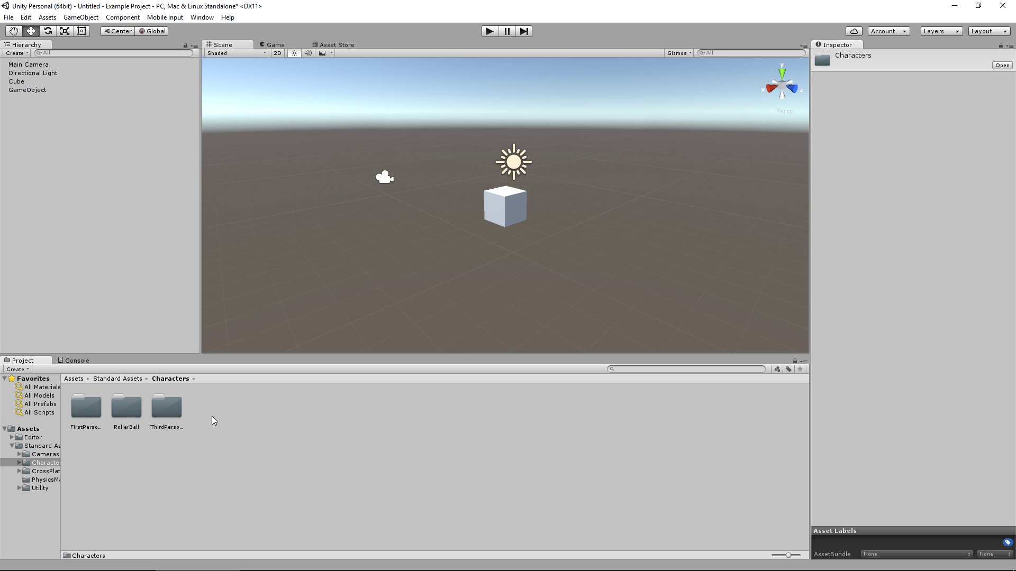
left_click(135, 416)
double_click(135, 416)
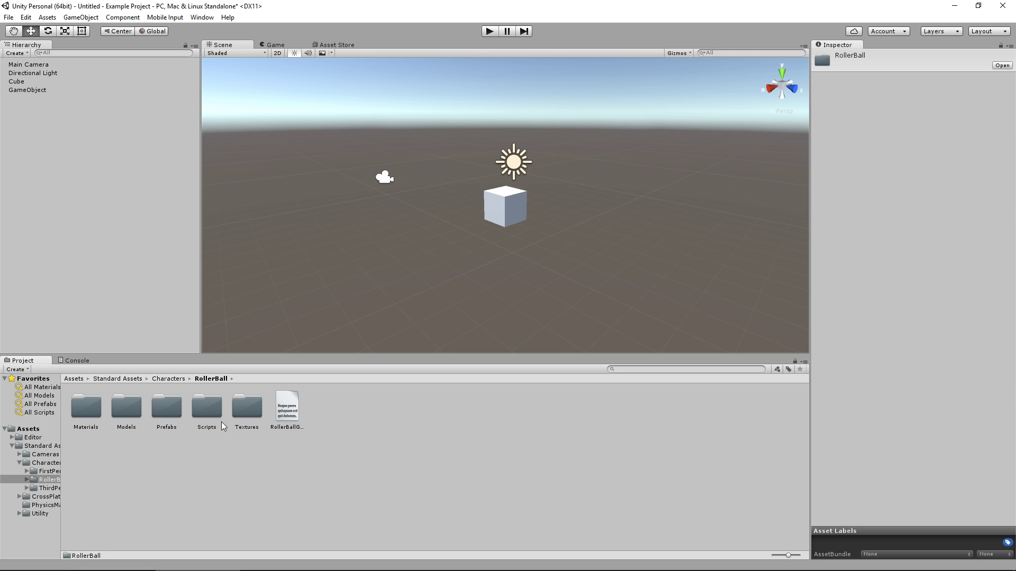
double_click(177, 415)
left_click(97, 410)
left_click_drag(96, 410, 452, 209)
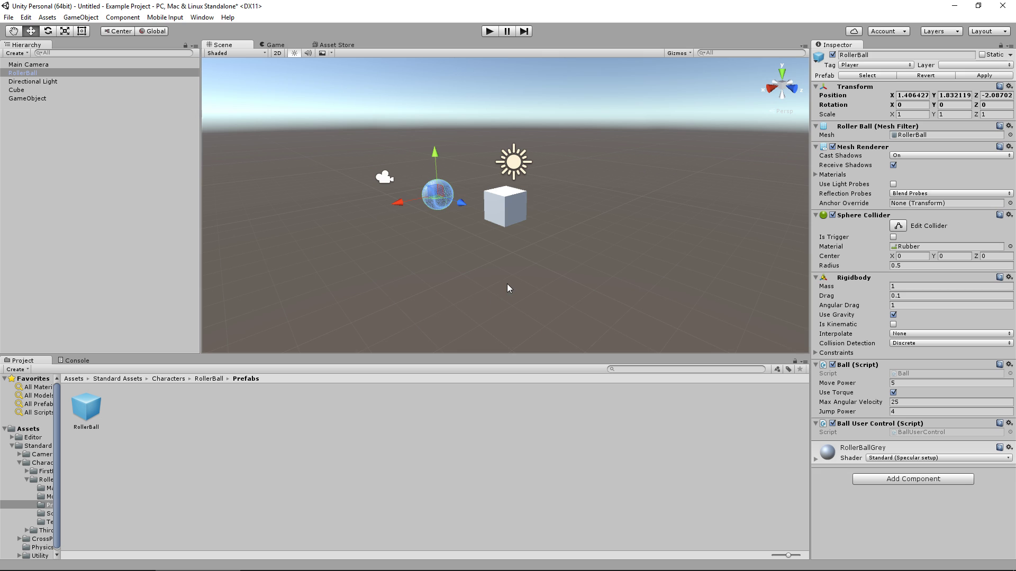
Step: Add three more RollerBall instances and zoom the view closer to the balls
left_click(162, 456)
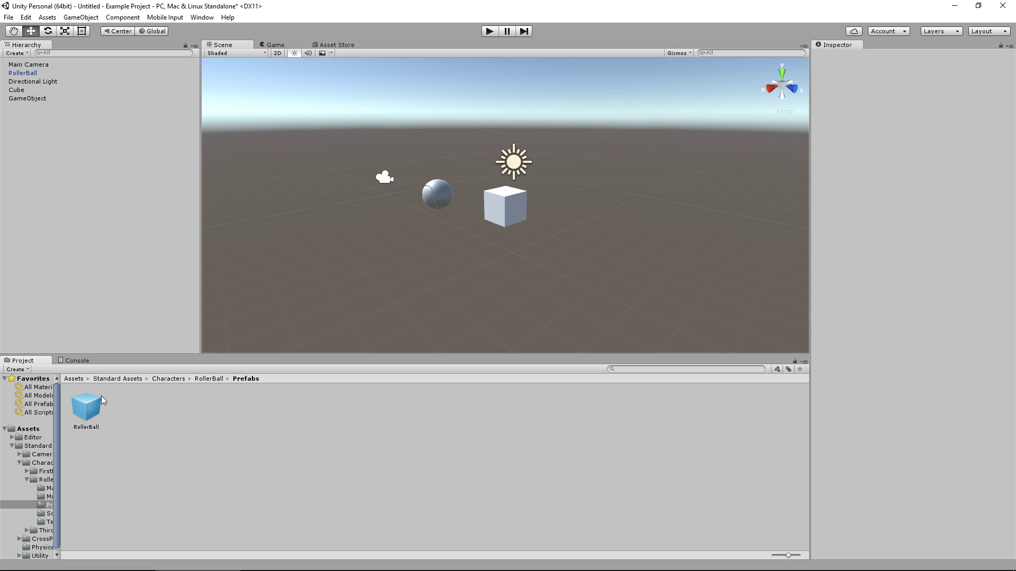
left_click_drag(99, 411, 305, 225)
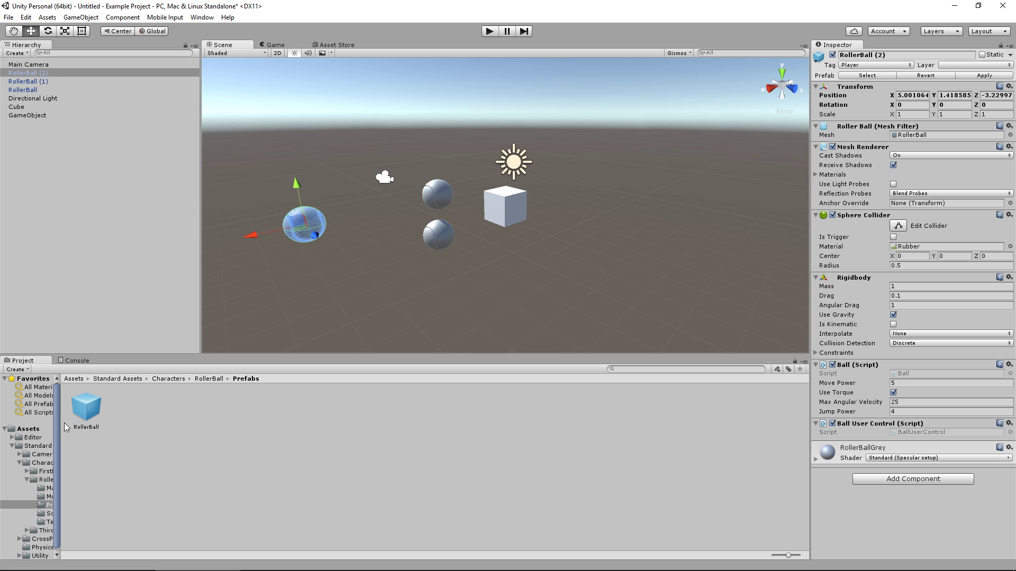
left_click_drag(84, 408, 389, 277)
scroll(475, 308, "up", 3)
middle_click_drag(475, 308, 643, 262)
scroll(647, 286, "up", 4)
left_click(643, 258)
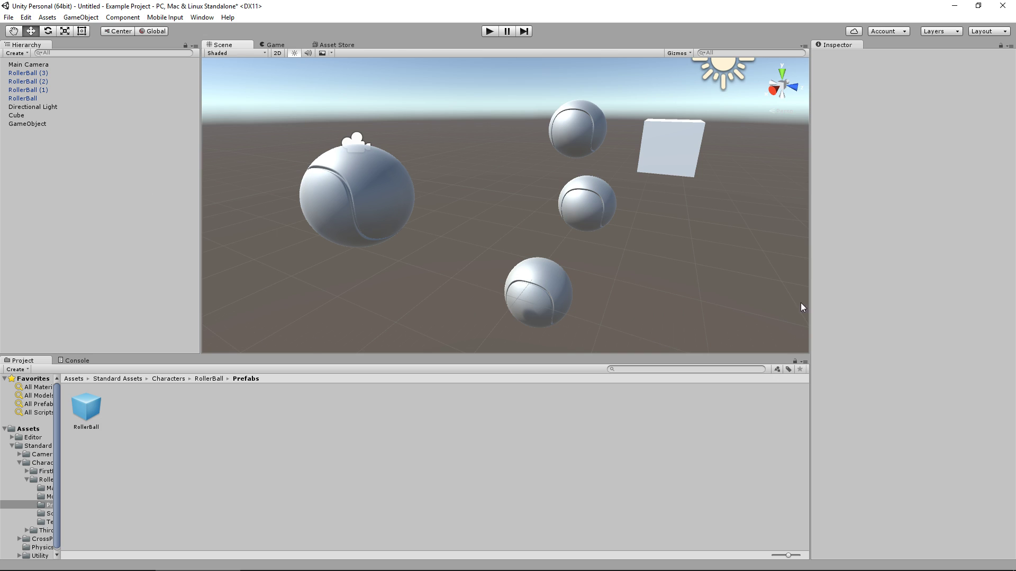
Step: Switch the bottom panel to the Console, showing zero errors, warnings and messages
left_click(82, 362)
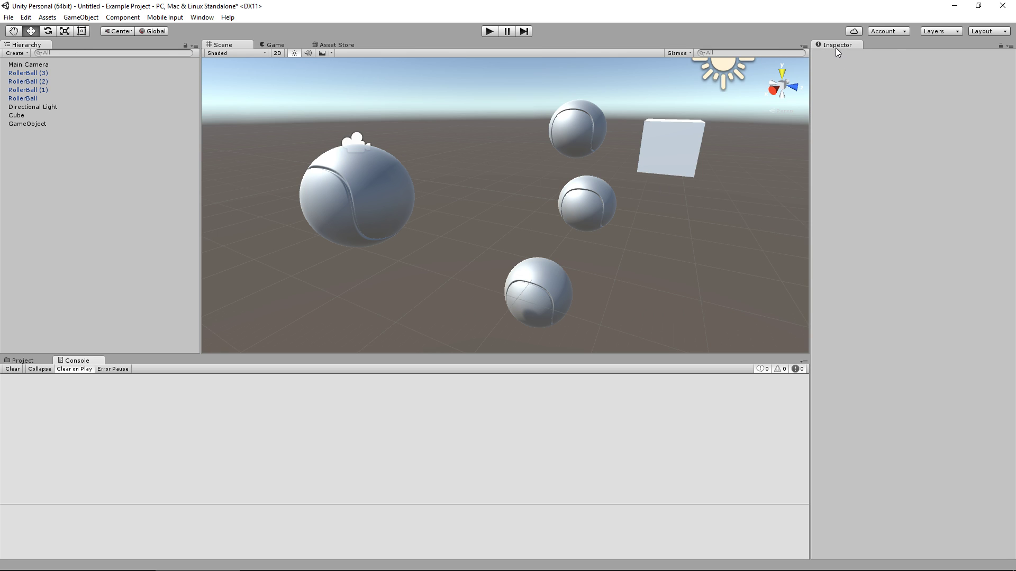
Step: Move, rotate and scale RollerBall (2) to position 3.916, 1.928, -3.945 and uniform scale 1.32297
left_click(386, 193)
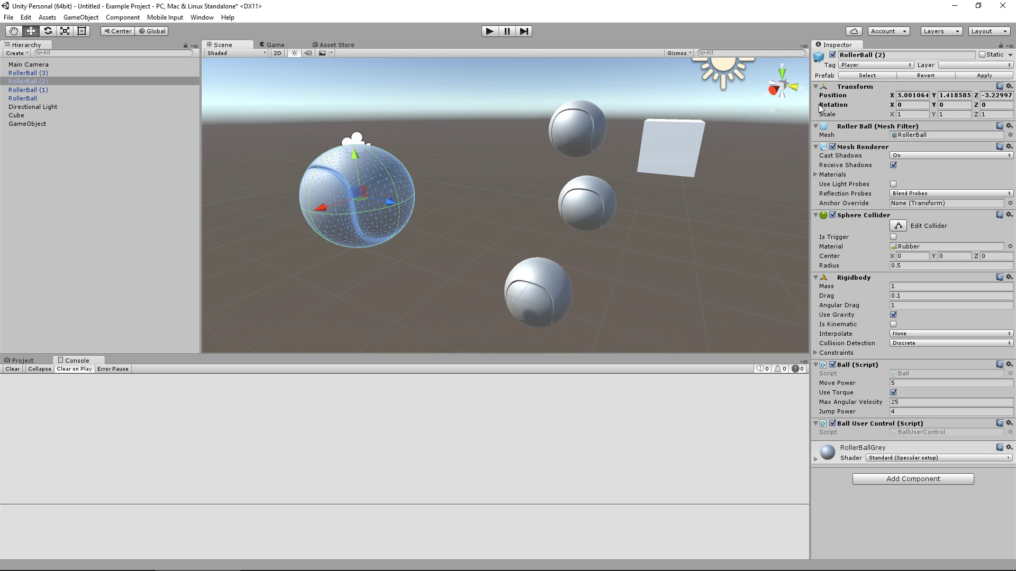
right_click_drag(731, 156, 755, 173)
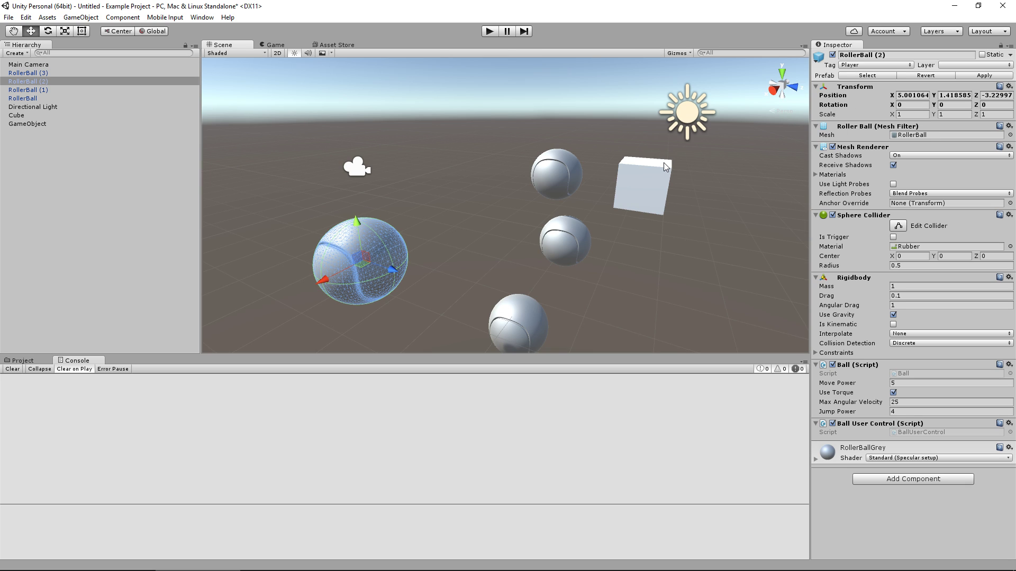
left_click_drag(387, 265, 456, 197)
key("e")
key("r")
mouse_move(388, 189)
left_mouse_down()
mouse_move(406, 214)
mouse_move(381, 150)
mouse_move(391, 177)
mouse_move(382, 180)
left_mouse_up()
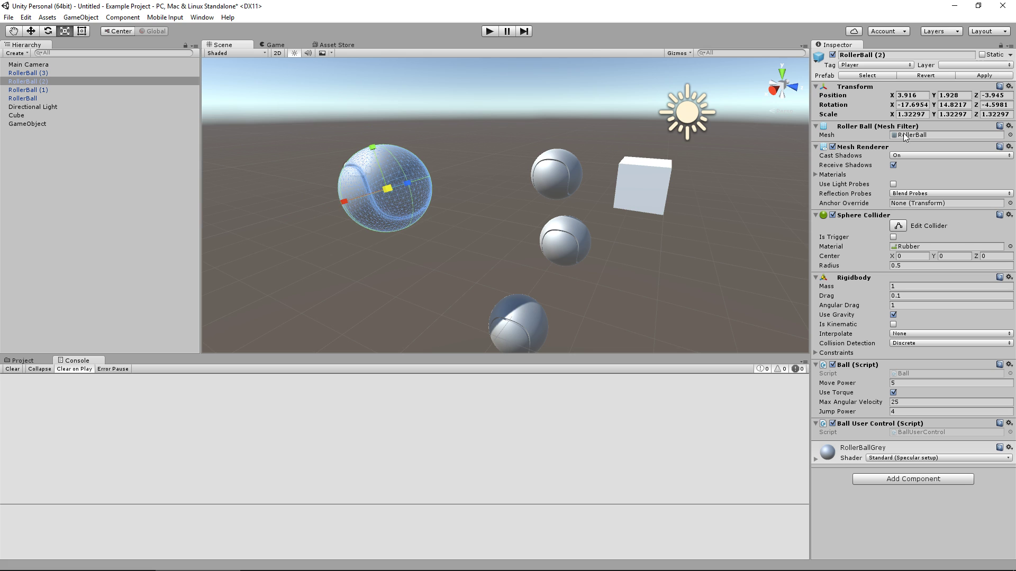
Step: Drag the empty GameObject along Z to -5.39, clear of the cube
left_click(683, 120)
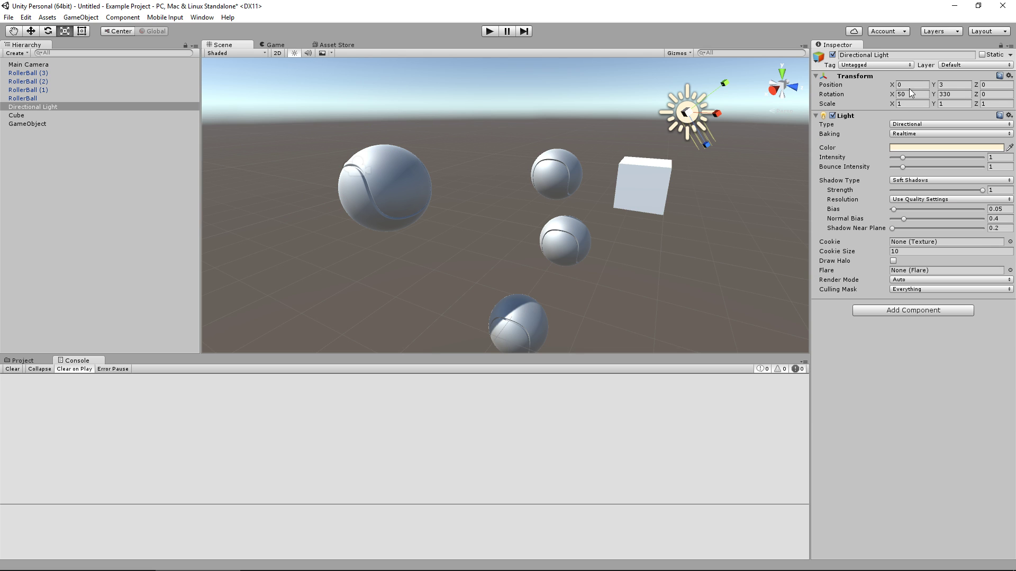
right_click_drag(683, 120, 567, 217)
left_click(424, 194)
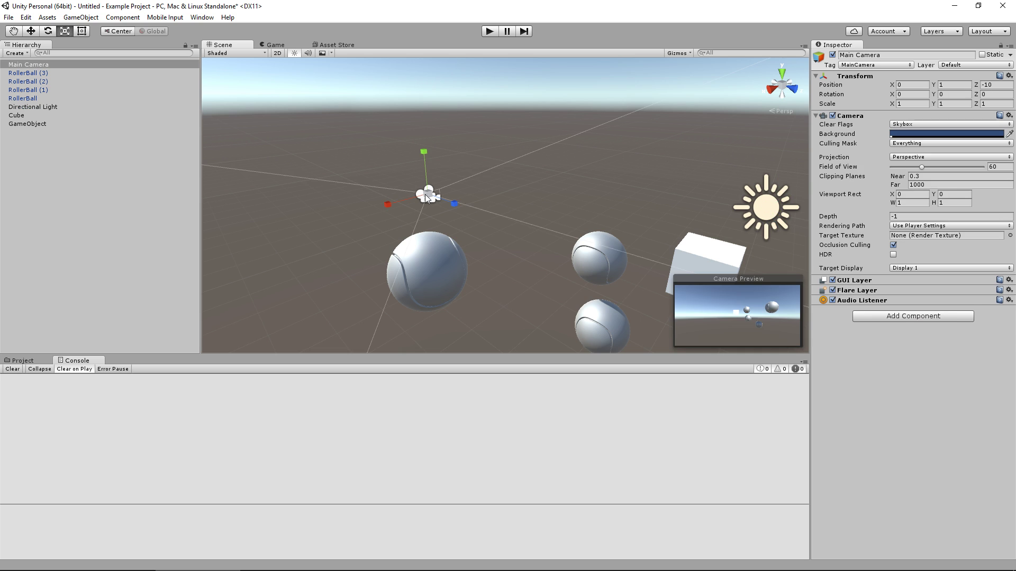
left_click(34, 124)
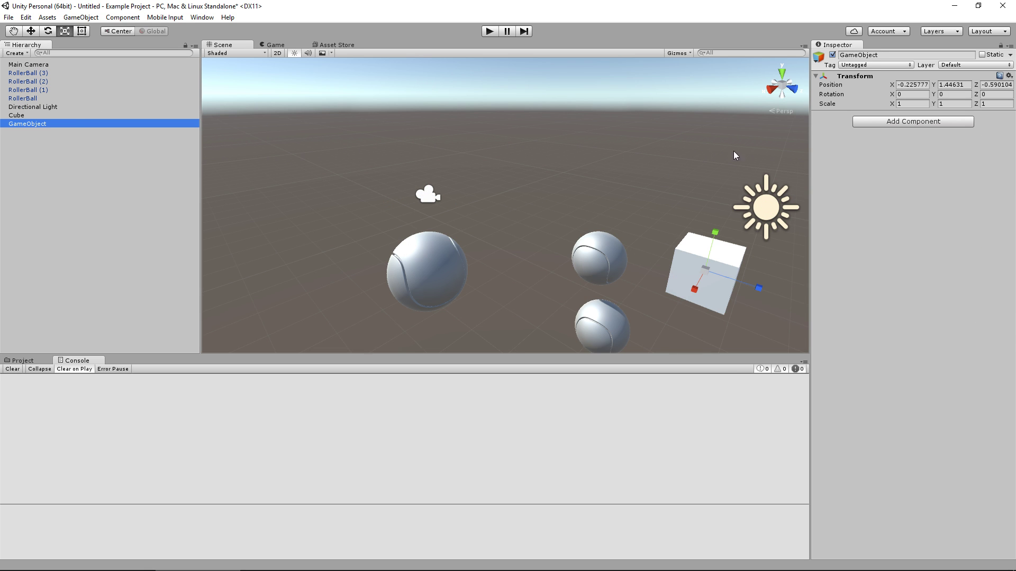
middle_click_drag(734, 151, 690, 160)
key("w")
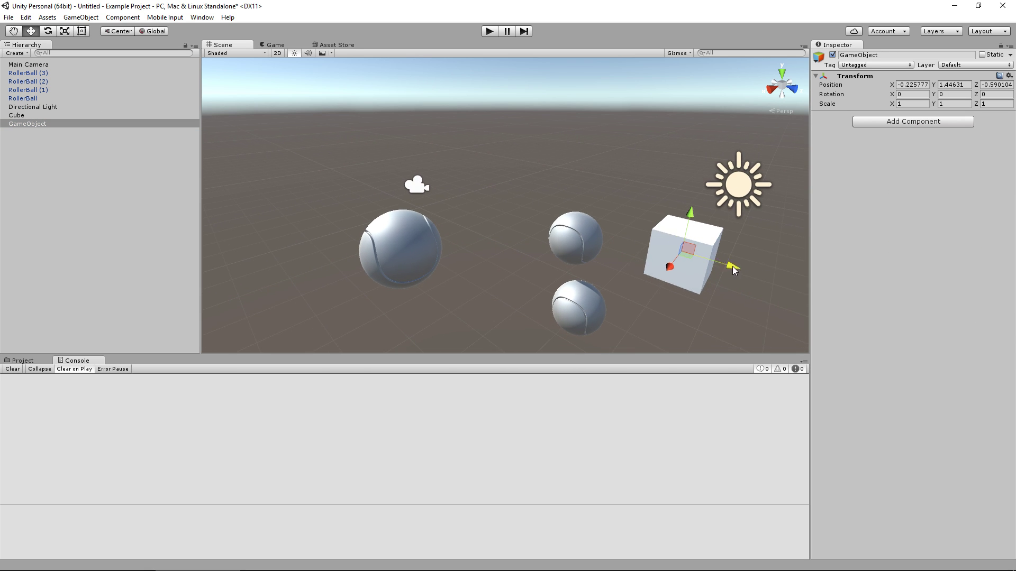
left_click_drag(732, 265, 493, 171)
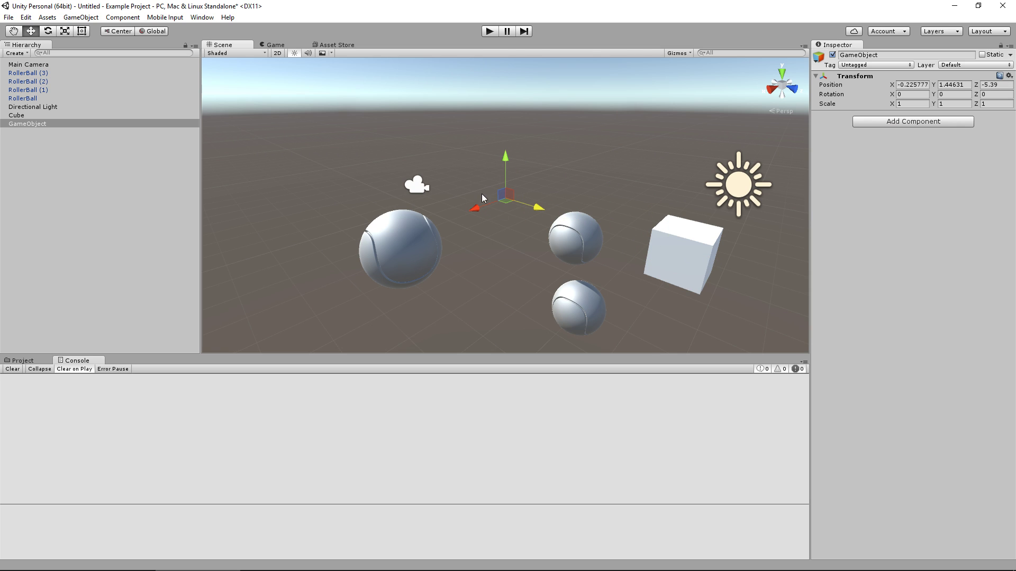
left_click(387, 255)
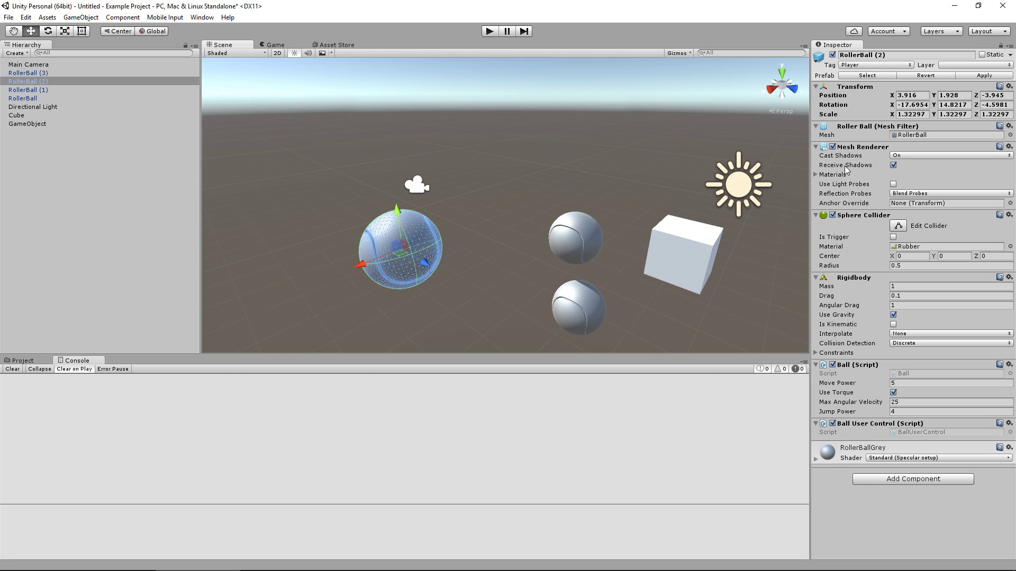
left_click(867, 127)
left_click(875, 128)
left_click(833, 147)
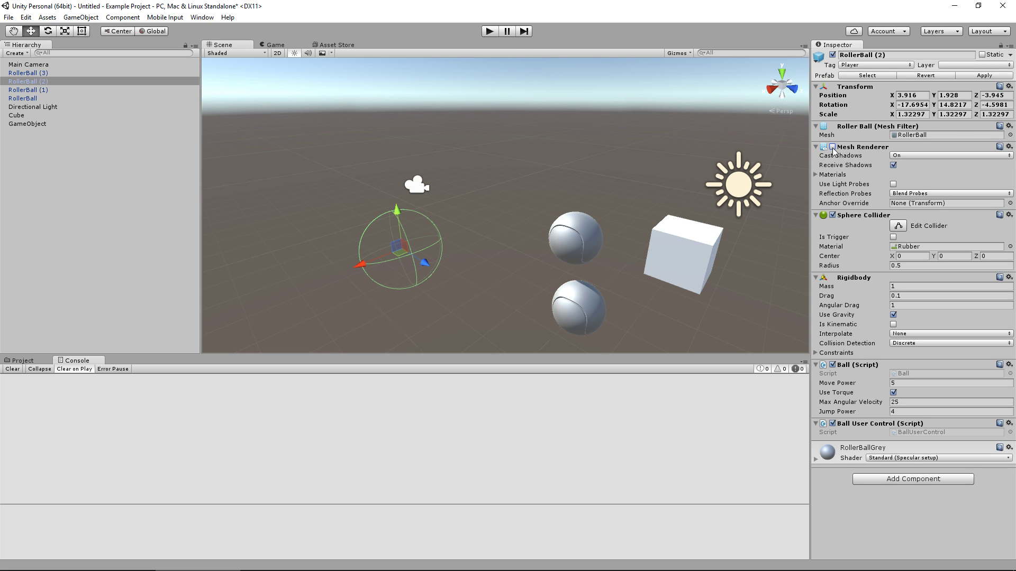
left_click(832, 147)
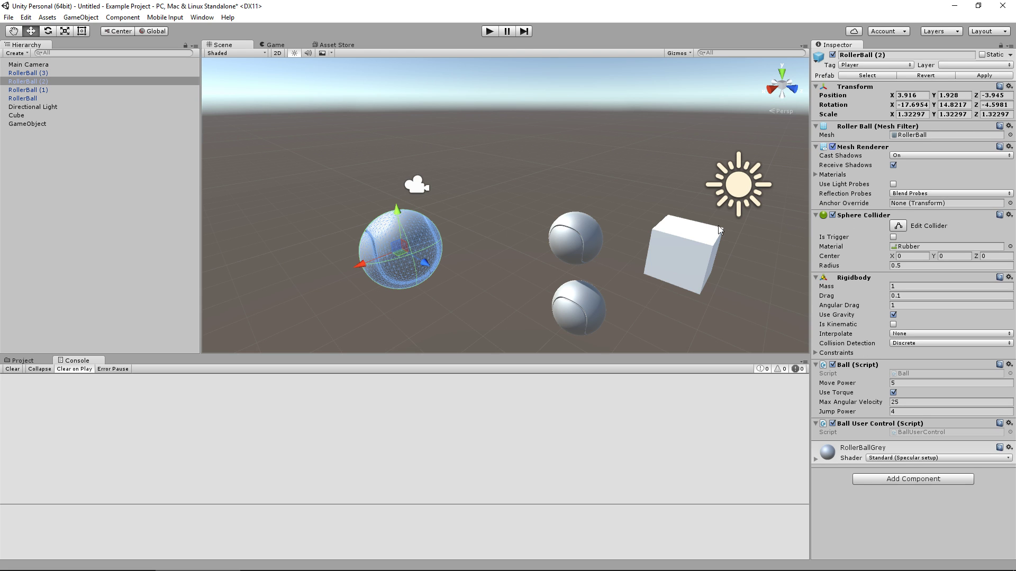
left_click(832, 215)
left_click(833, 215)
left_click(849, 450)
left_click(879, 448)
left_click(804, 363)
Step: Return the bottom panel to the Project files at RollerBall Prefabs and deselect RollerBall (2)
mouse_move(847, 427)
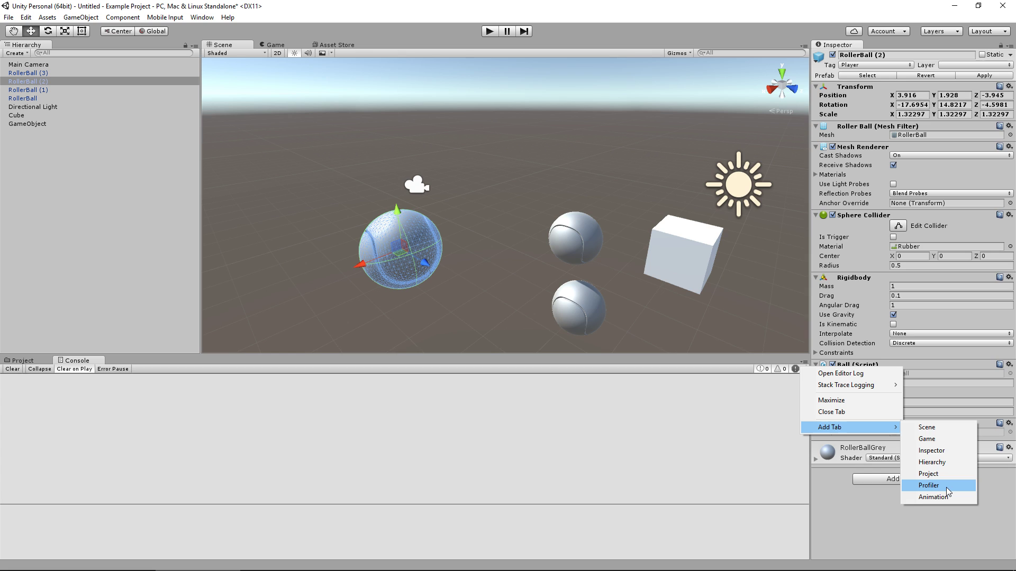
left_click(32, 361)
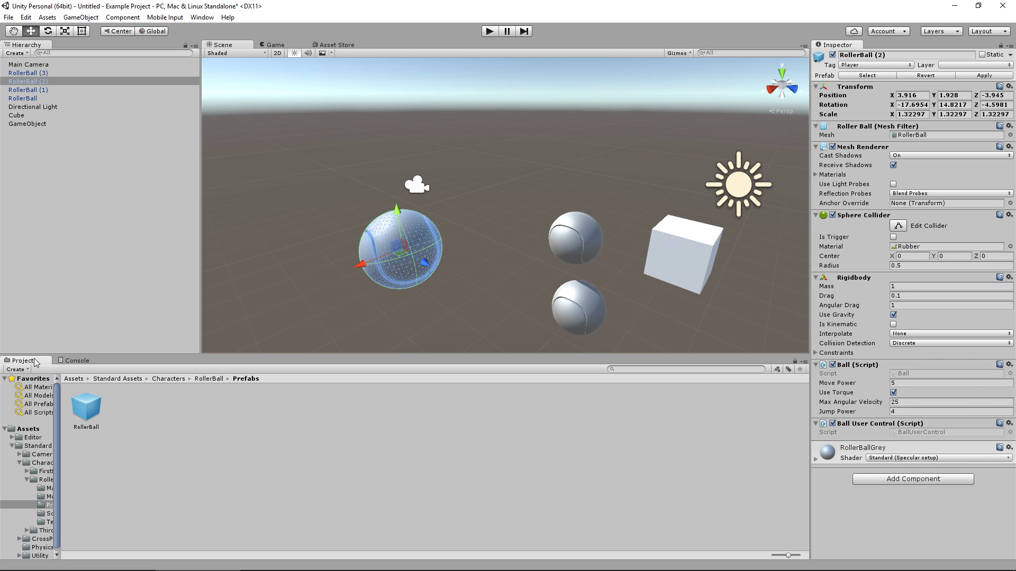
left_click(284, 456)
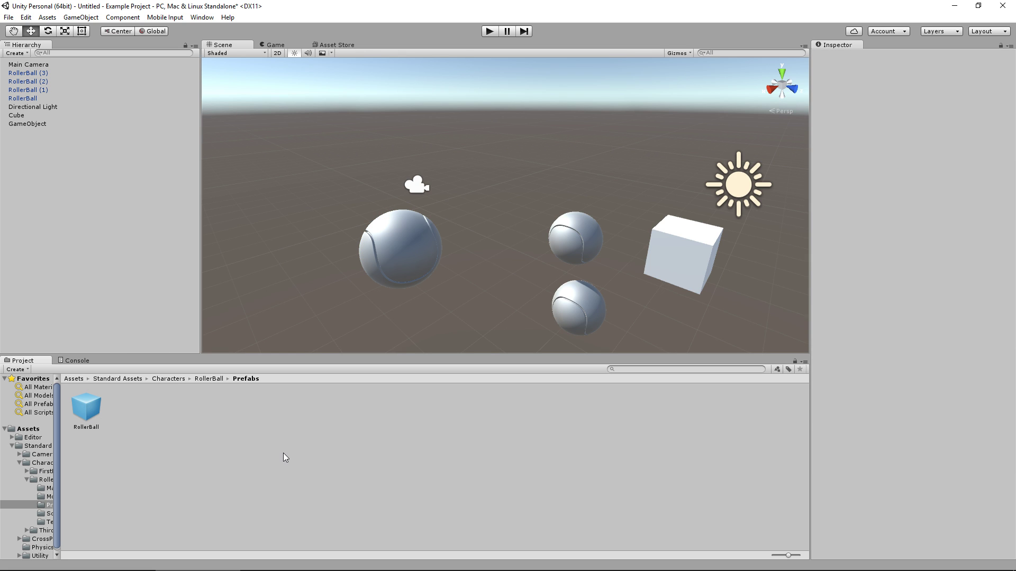